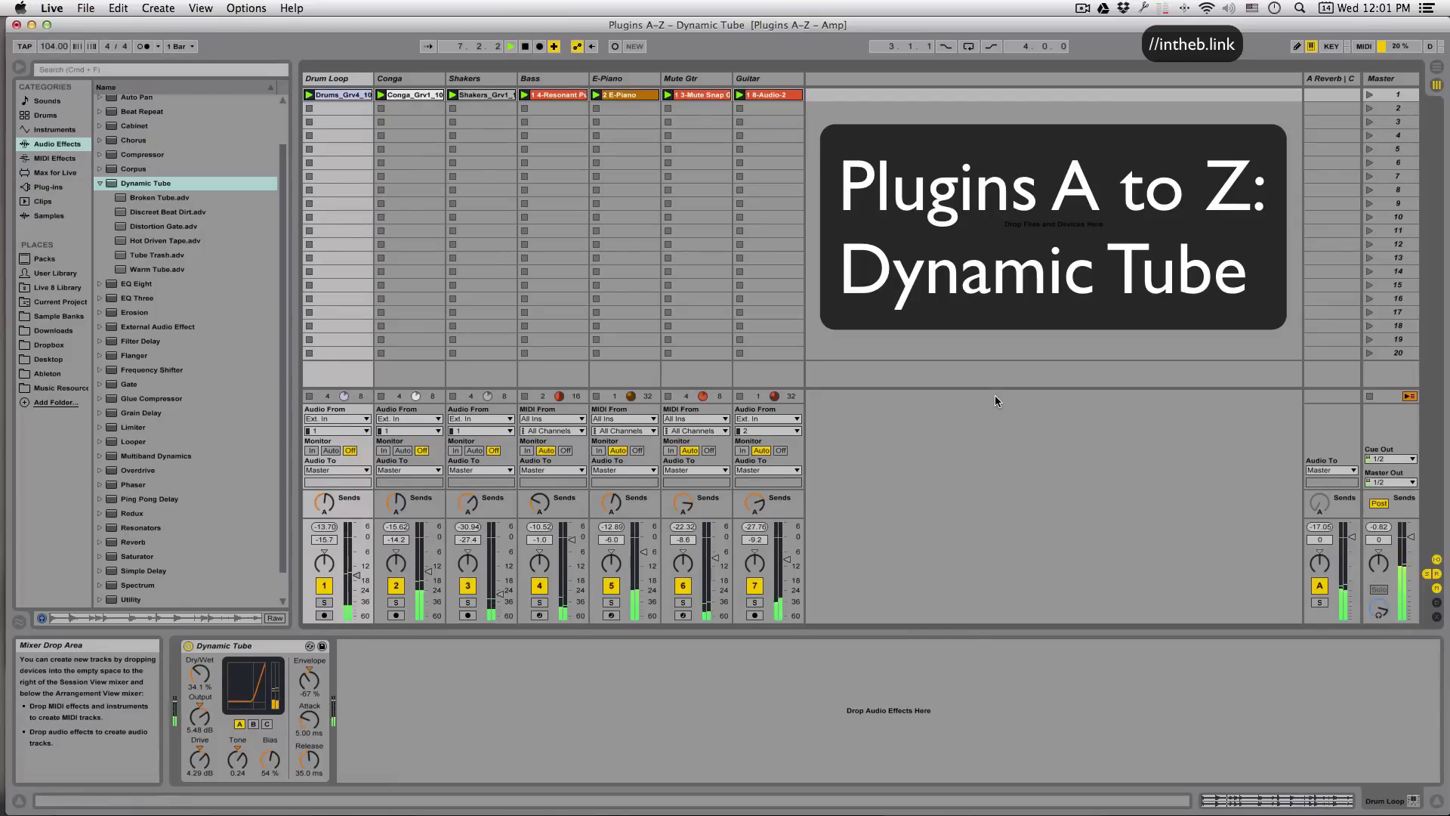
# - Lower the reverb return track's volume to -4.0 dB and stop playback
pyautogui.moveTo(1353, 537); pyautogui.dragTo(1352, 546)
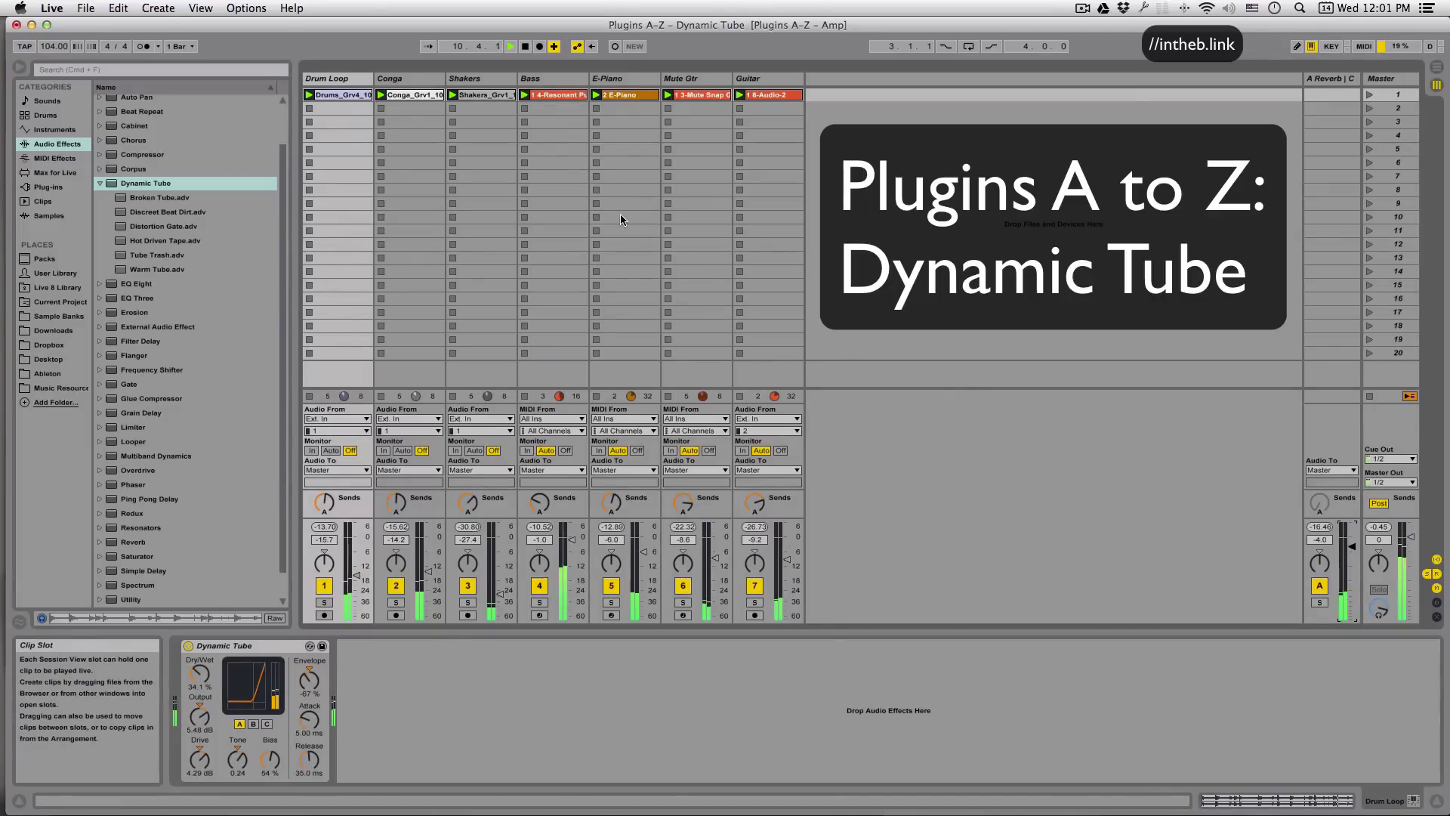
pyautogui.click(1372, 398)
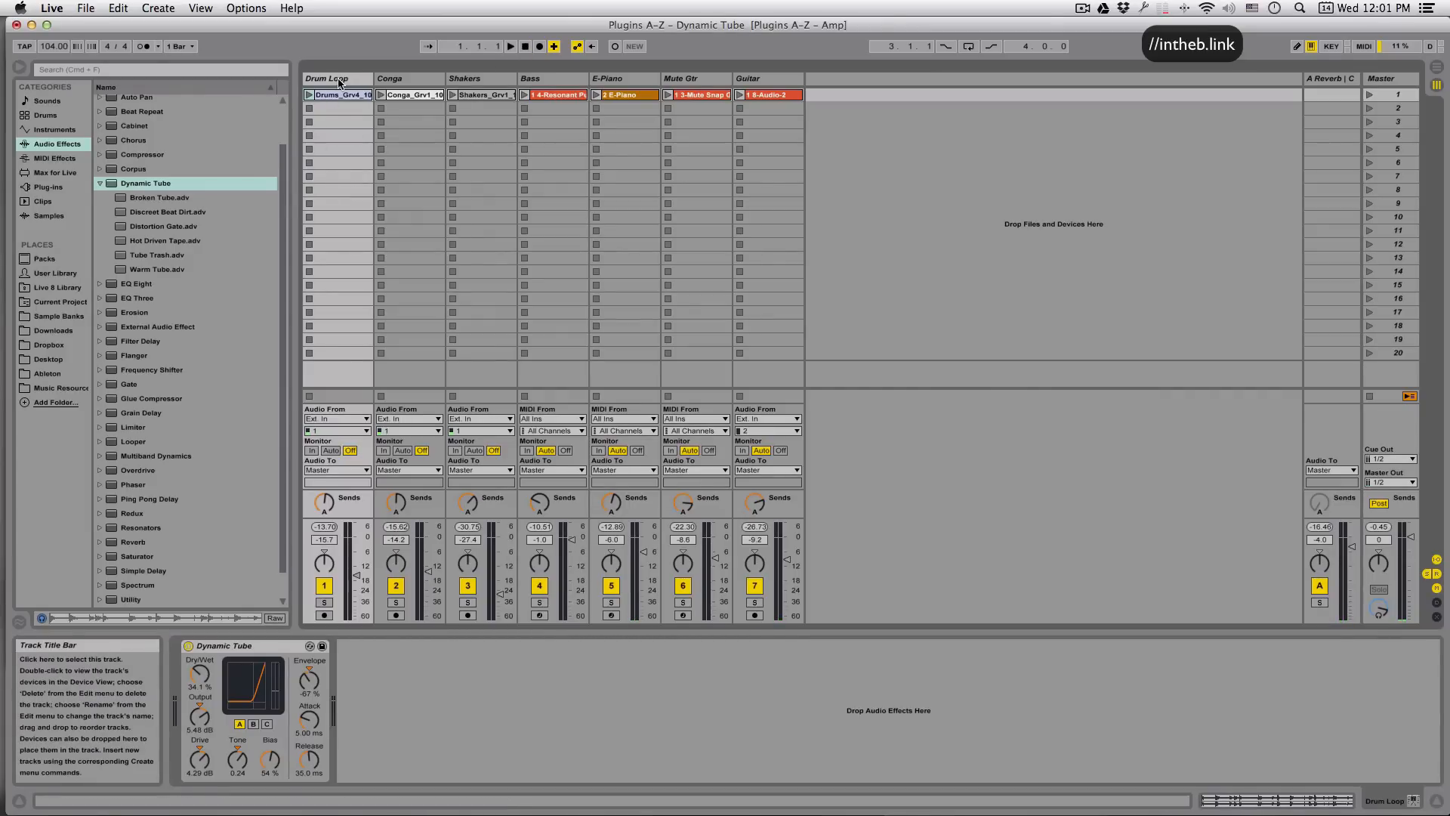
# - Solo the Drum Loop track, play the first scene, and compare the loop with Dynamic Tube bypassed and active
pyautogui.click(325, 603)
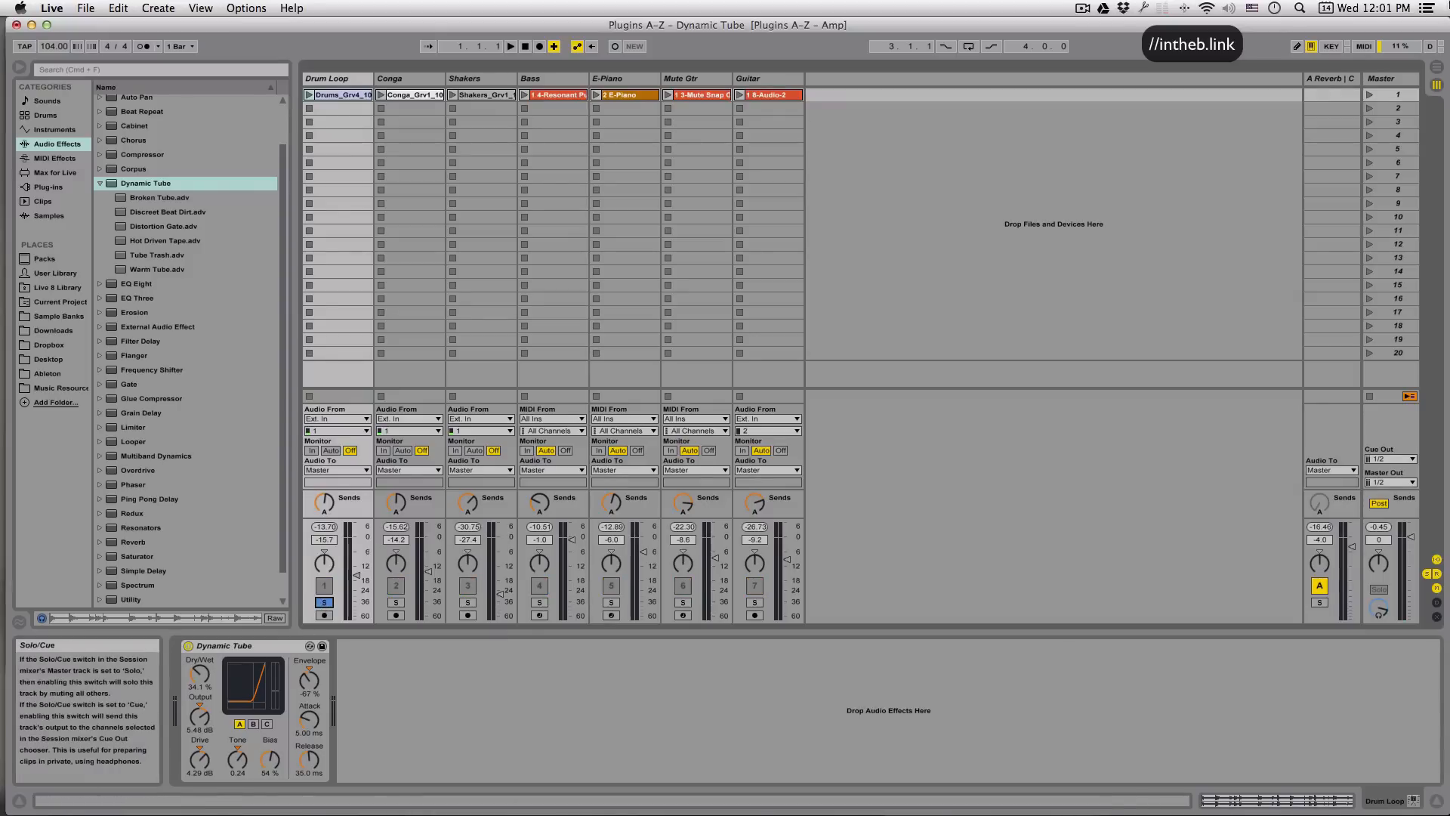
pyautogui.click(1369, 94)
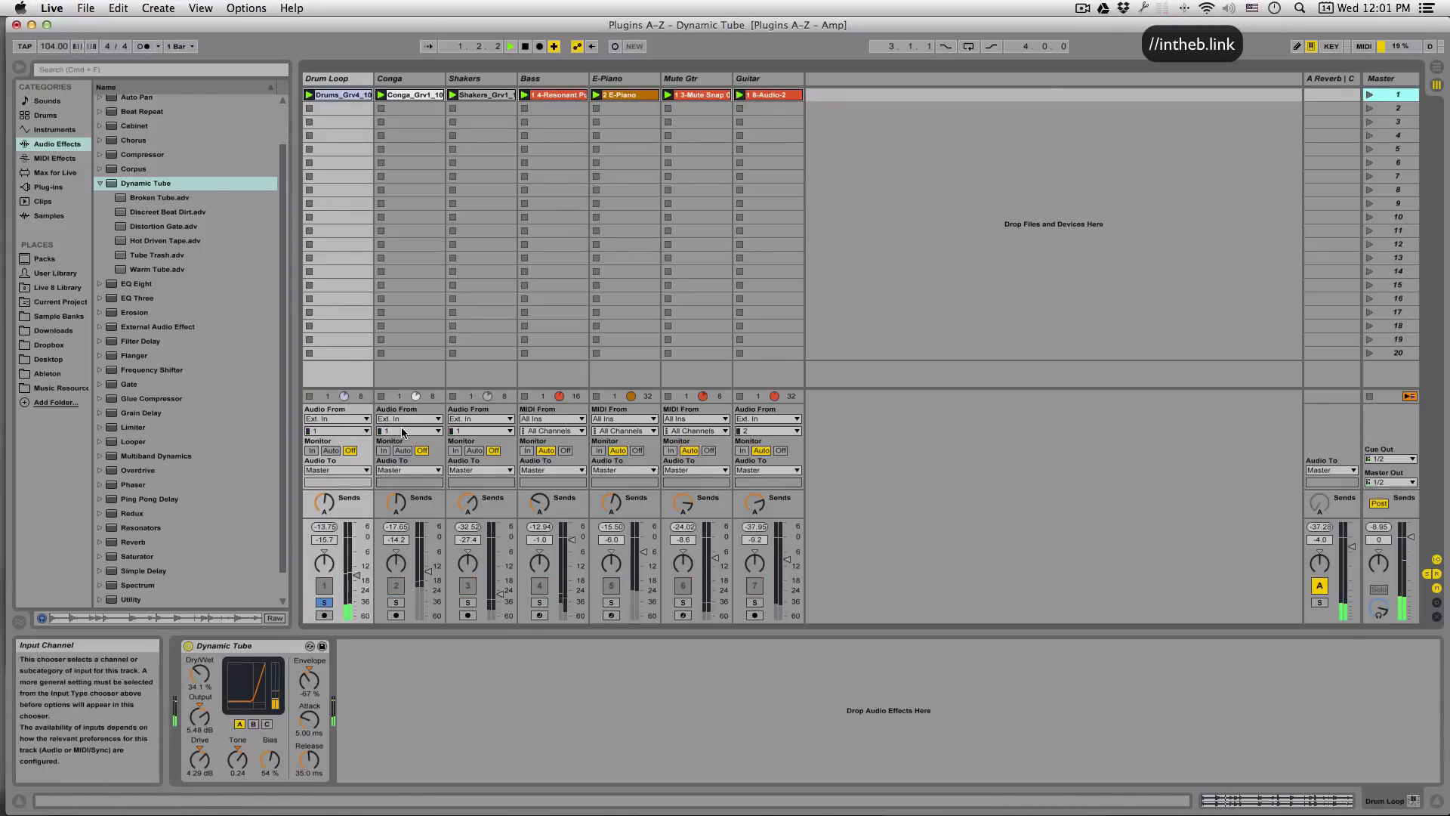
pyautogui.click(188, 647)
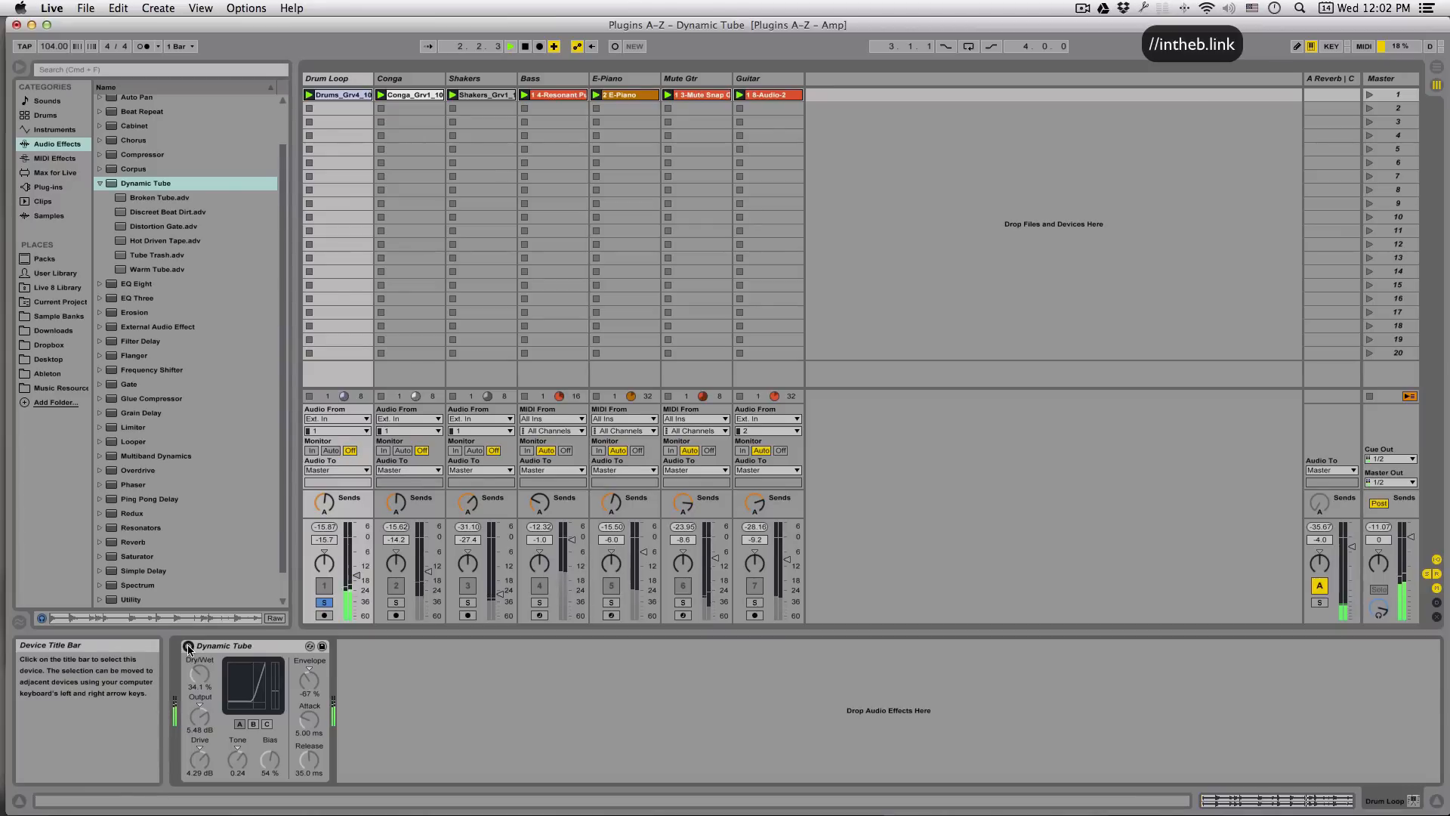
pyautogui.click(188, 647)
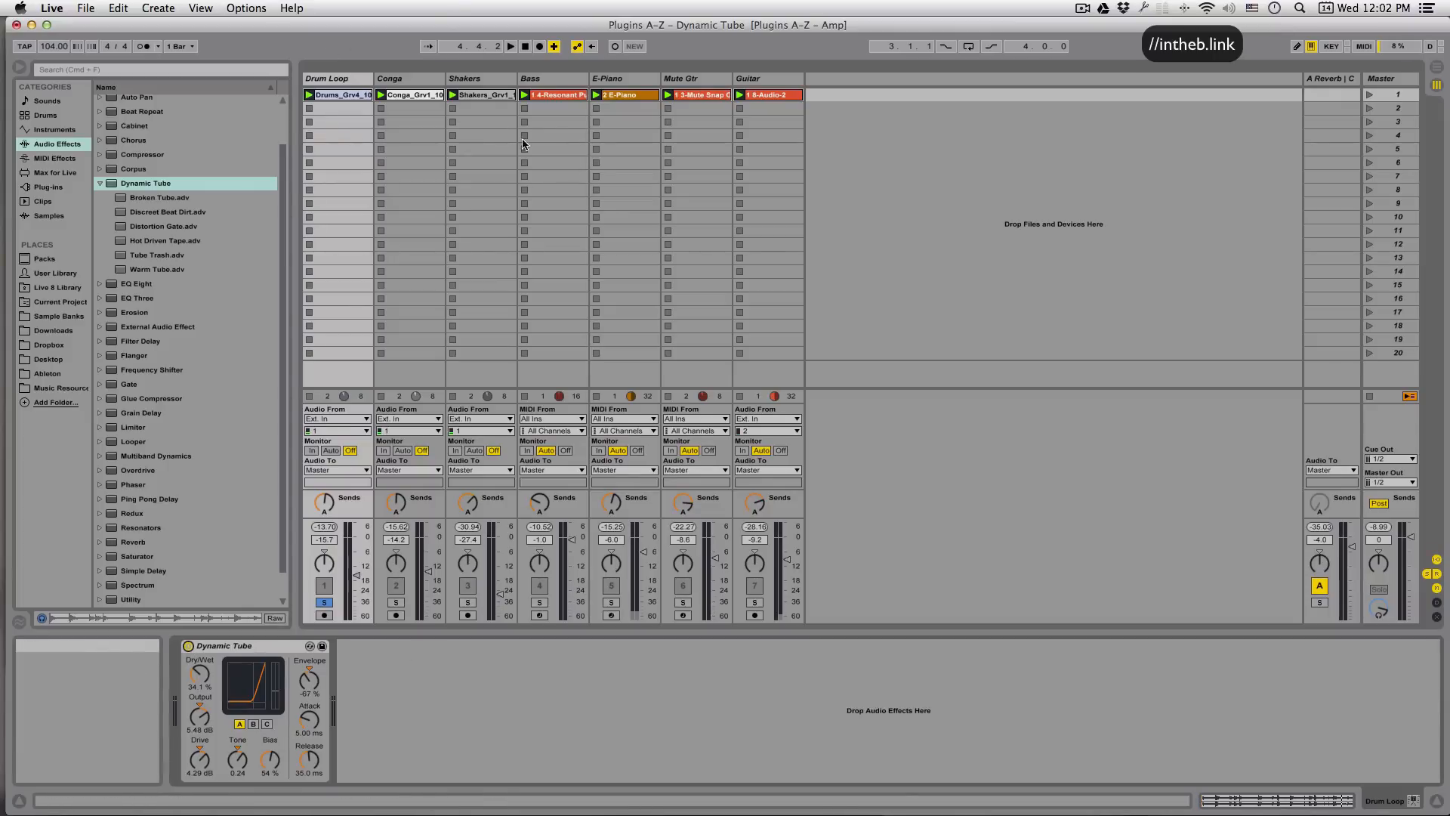
# - Solo the Mute Gtr track and listen to it with Dynamic Tube and Around The Head bypassed
pyautogui.click(680, 602)
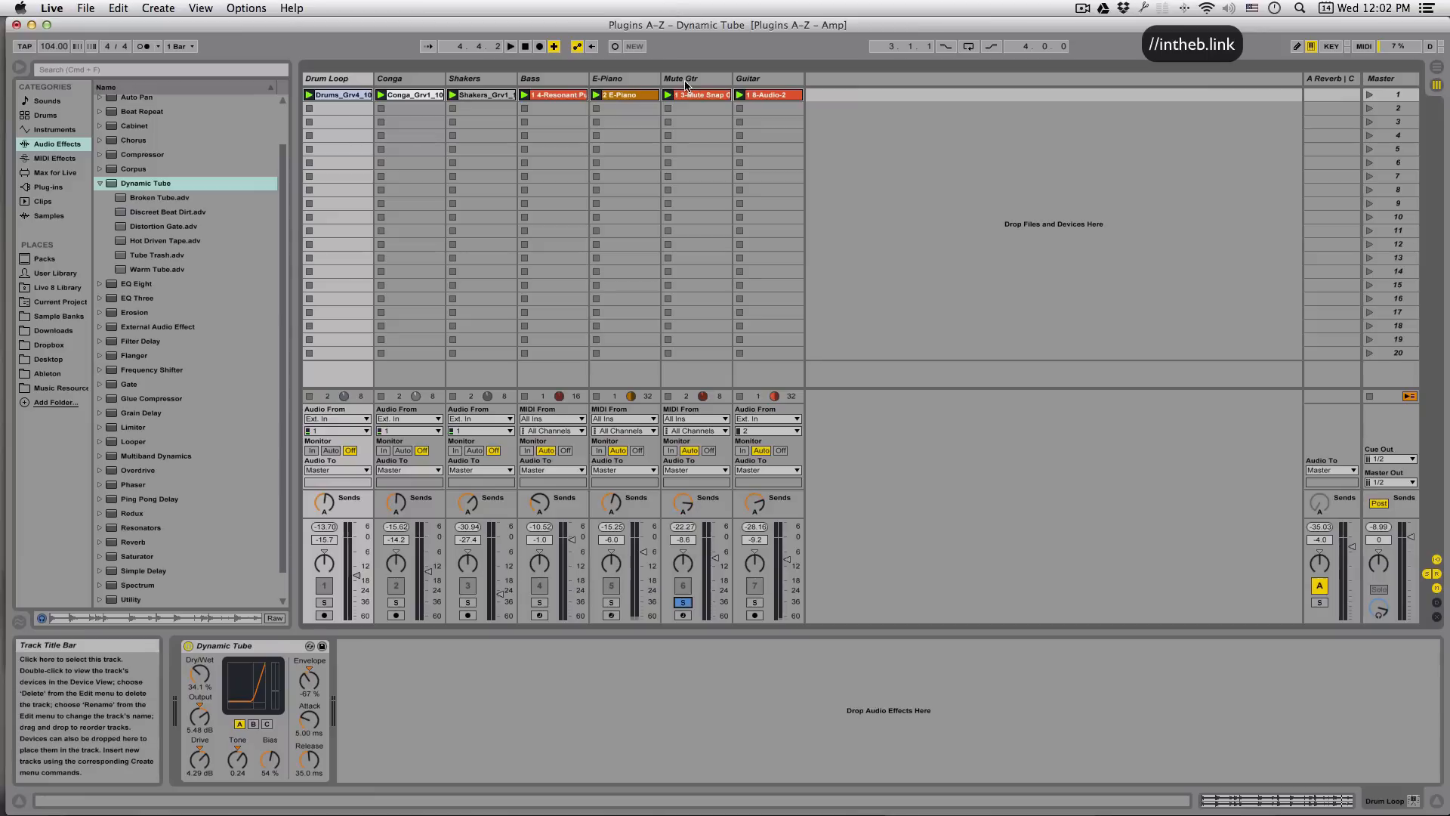
pyautogui.click(686, 82)
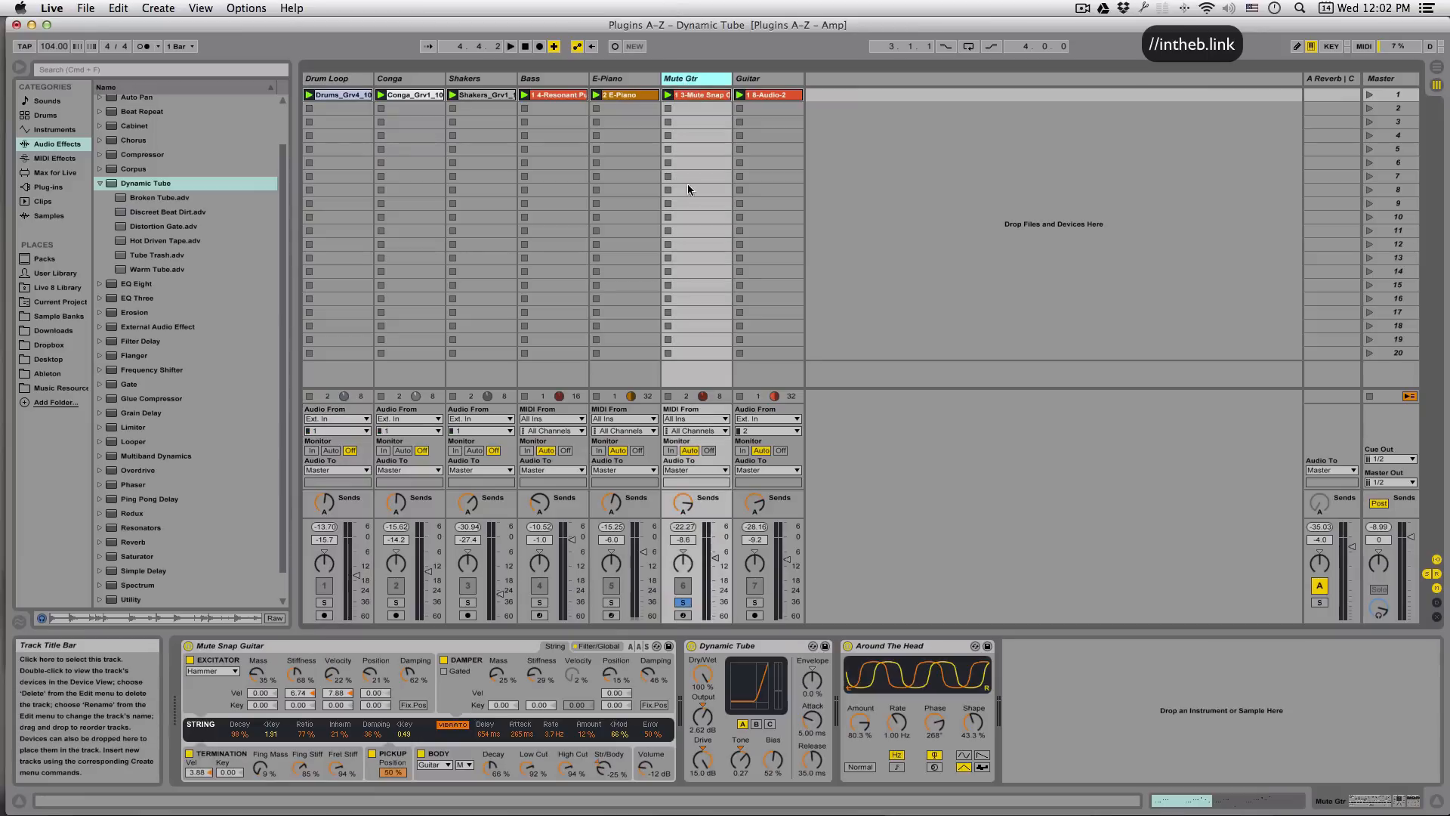
pyautogui.click(692, 647)
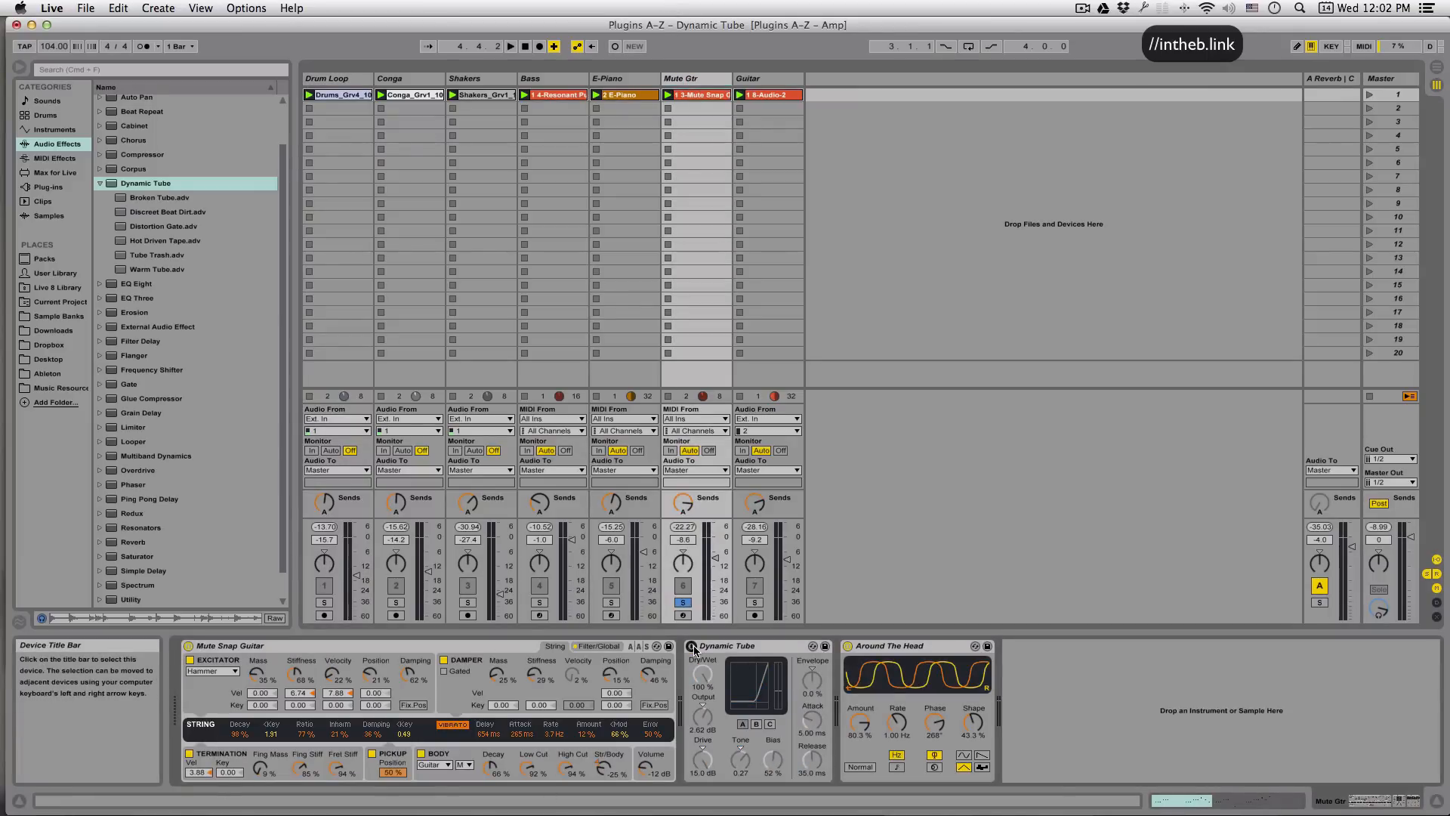
pyautogui.click(847, 646)
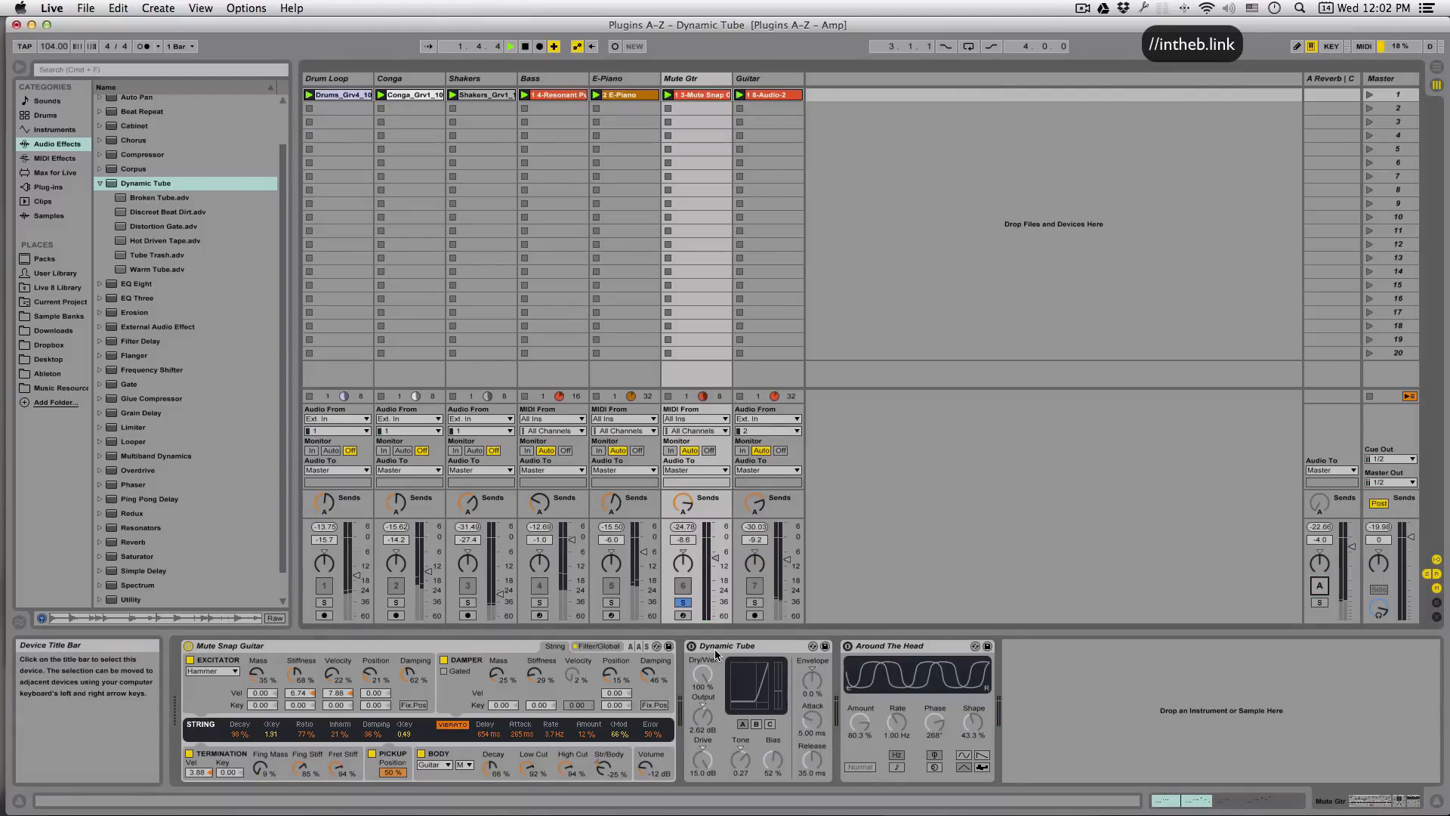
pyautogui.press('space')
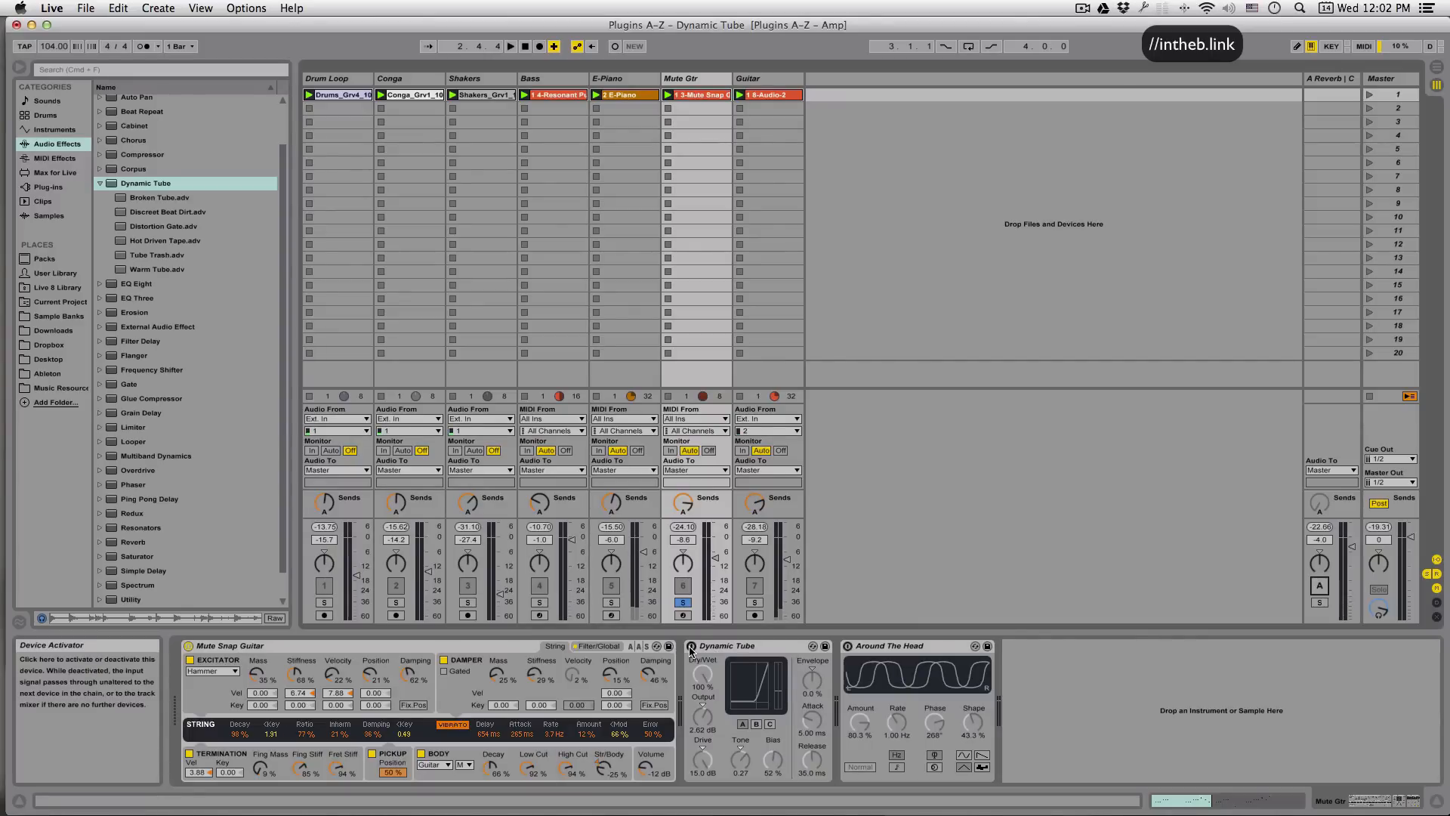
# - Play the Mute Gtr track with Dynamic Tube reactivated, switch Around The Head back on, and stop playback
pyautogui.click(691, 648)
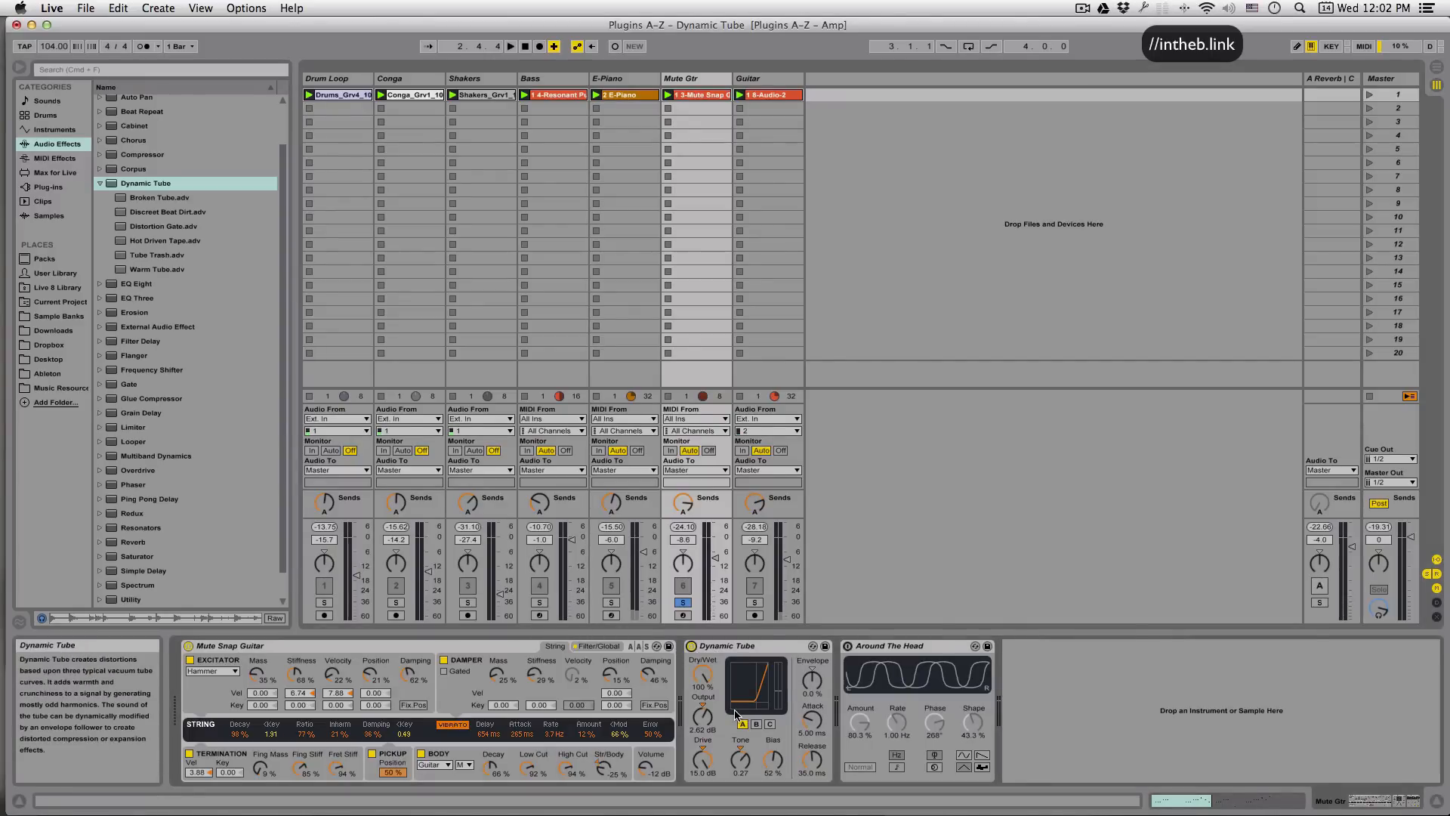
pyautogui.press('space')
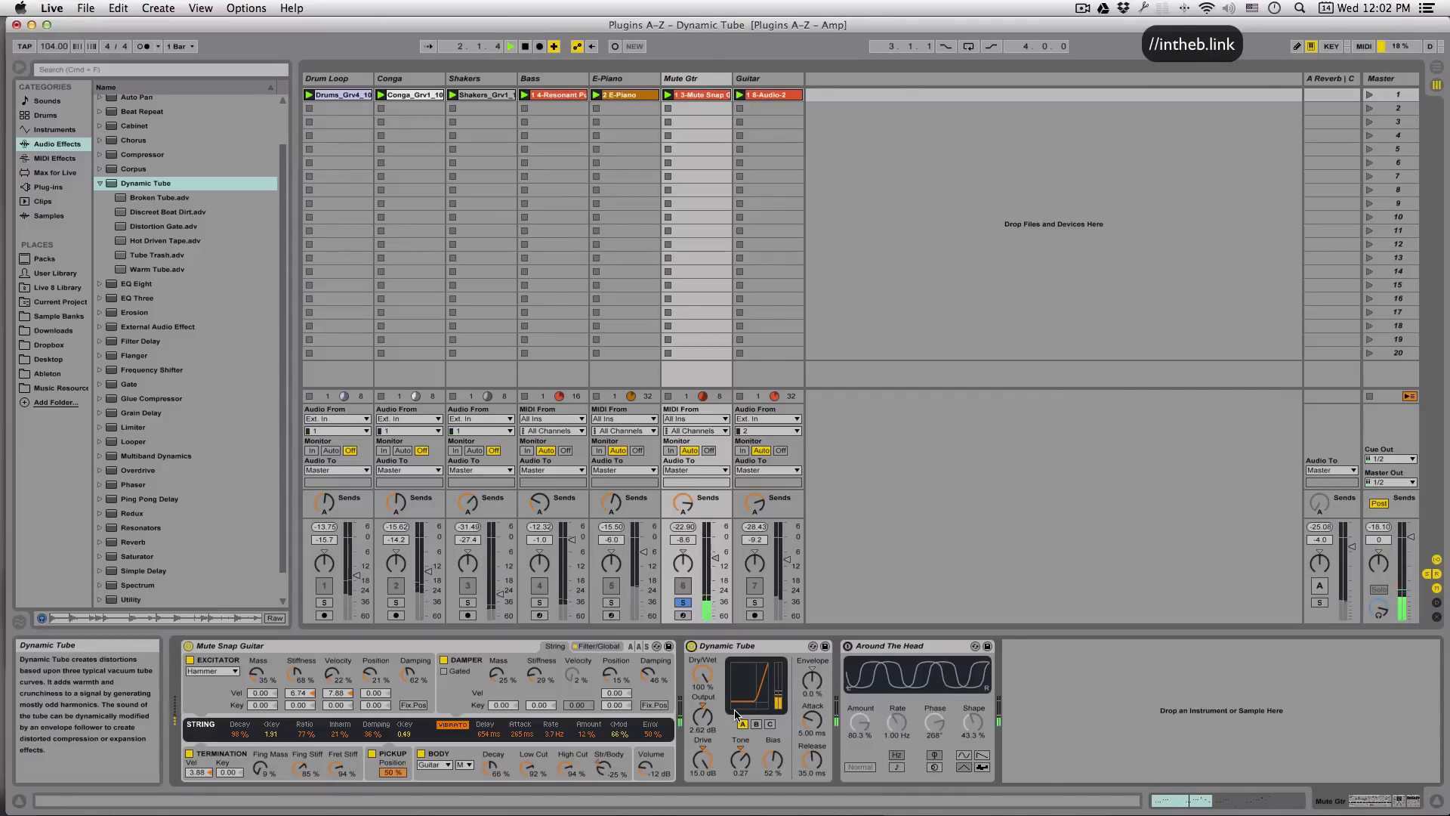
pyautogui.click(848, 647)
pyautogui.press('space')
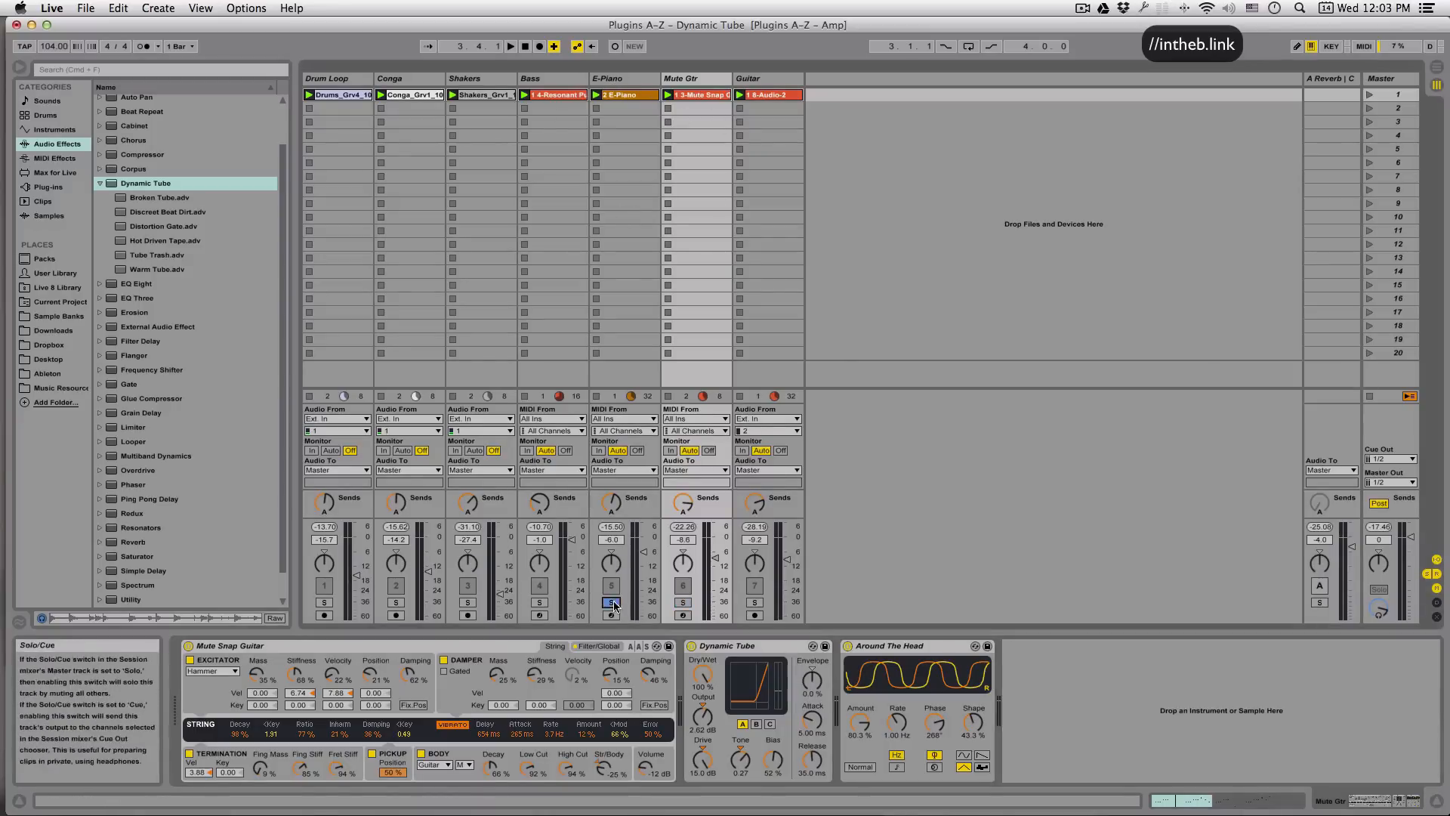
# - Play the E-Piano track, comparing it with Dynamic Tube bypassed and active, and briefly switch the reverb return on and off
pyautogui.click(620, 80)
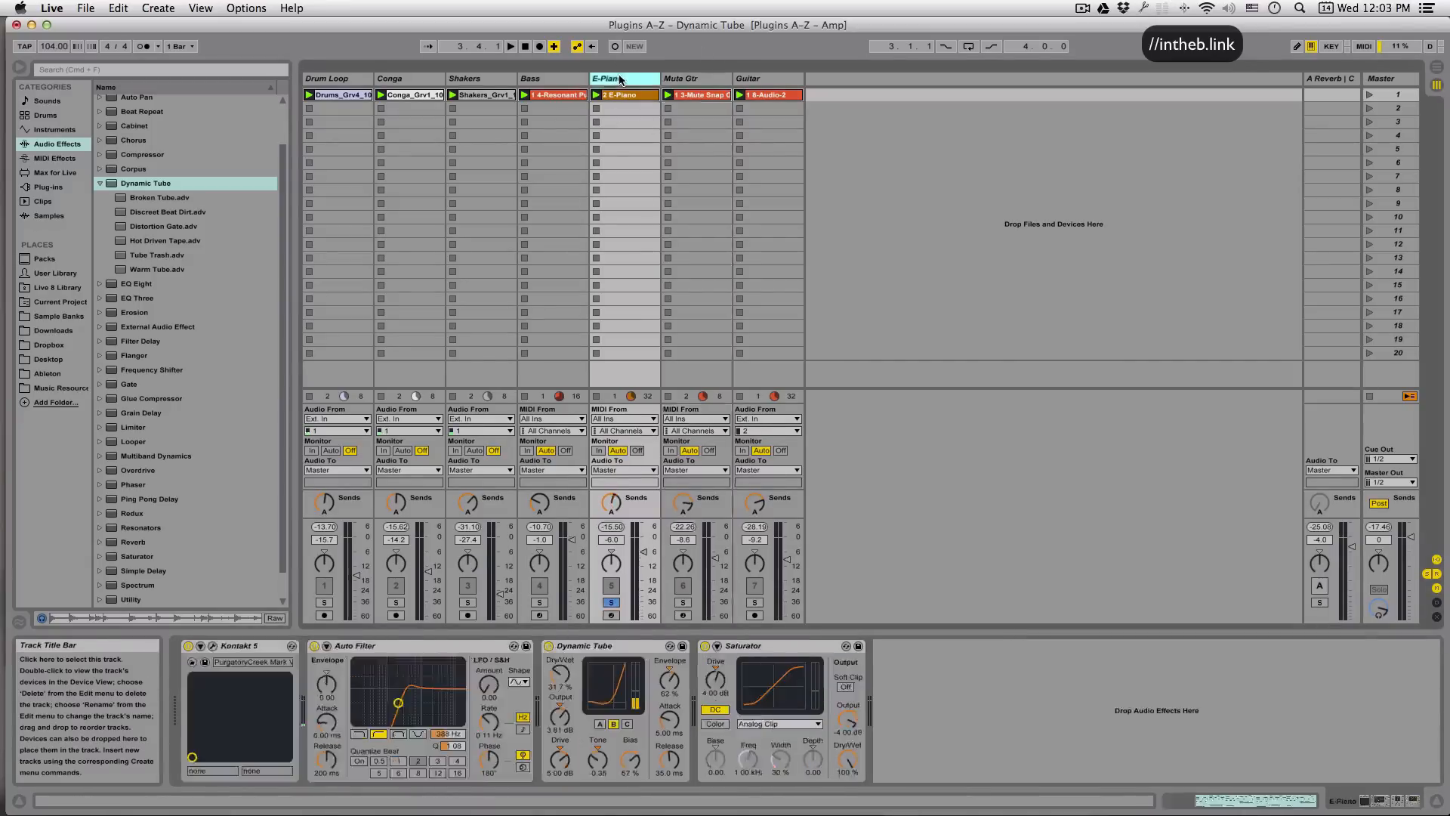
pyautogui.click(549, 647)
pyautogui.press('space')
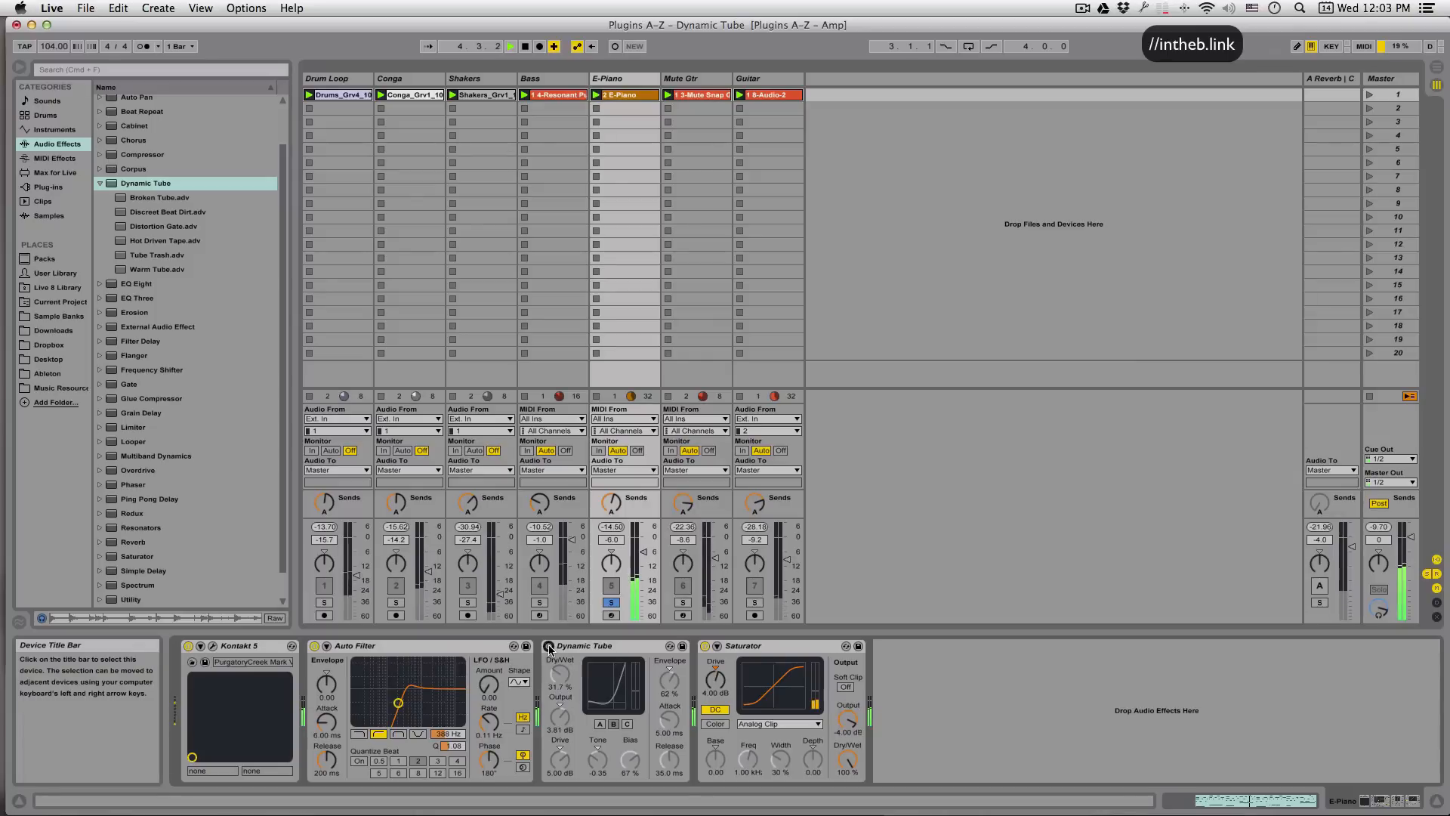
pyautogui.click(549, 646)
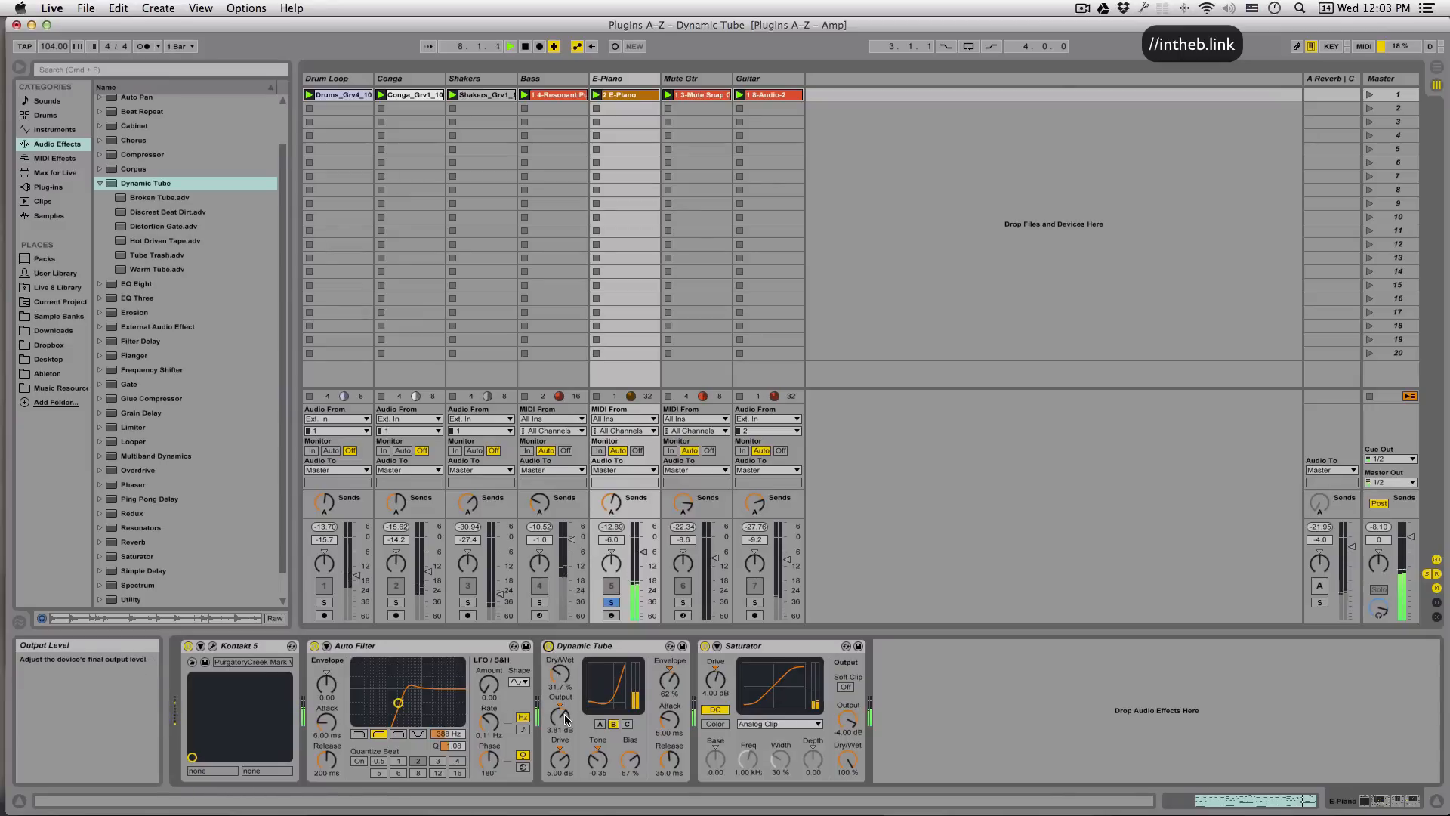
pyautogui.click(549, 647)
pyautogui.click(549, 647)
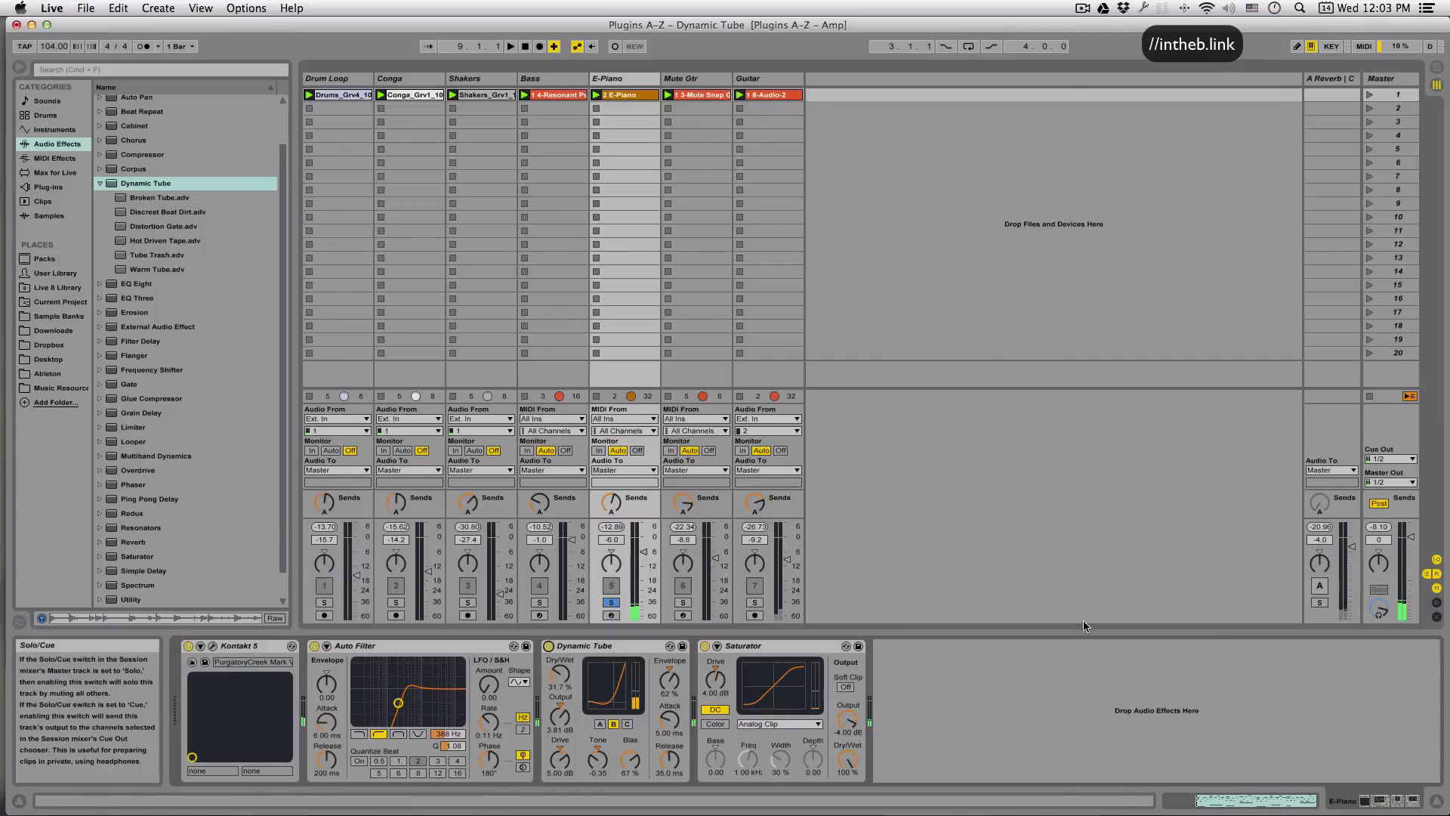
pyautogui.click(1320, 586)
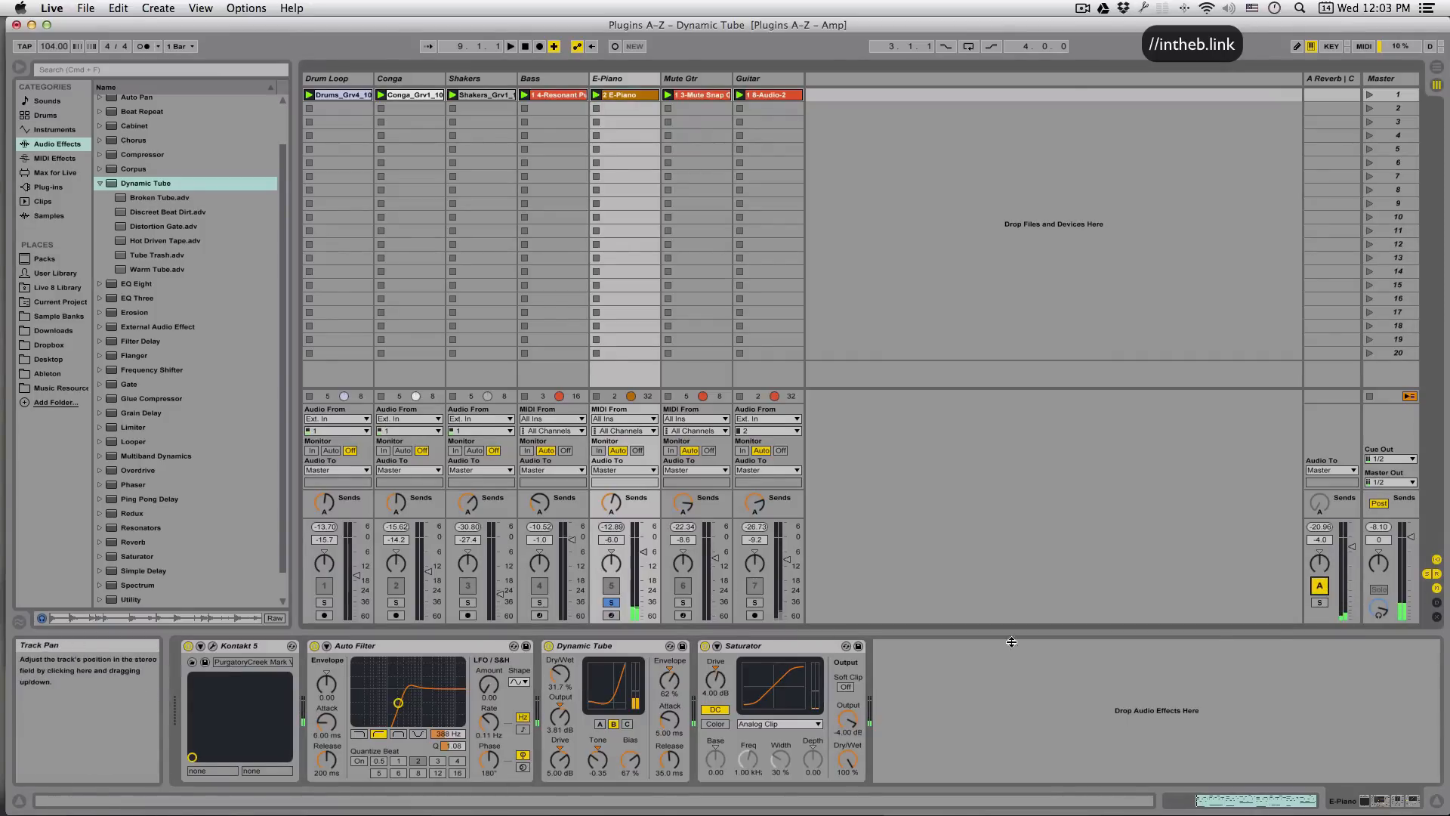
pyautogui.click(1320, 587)
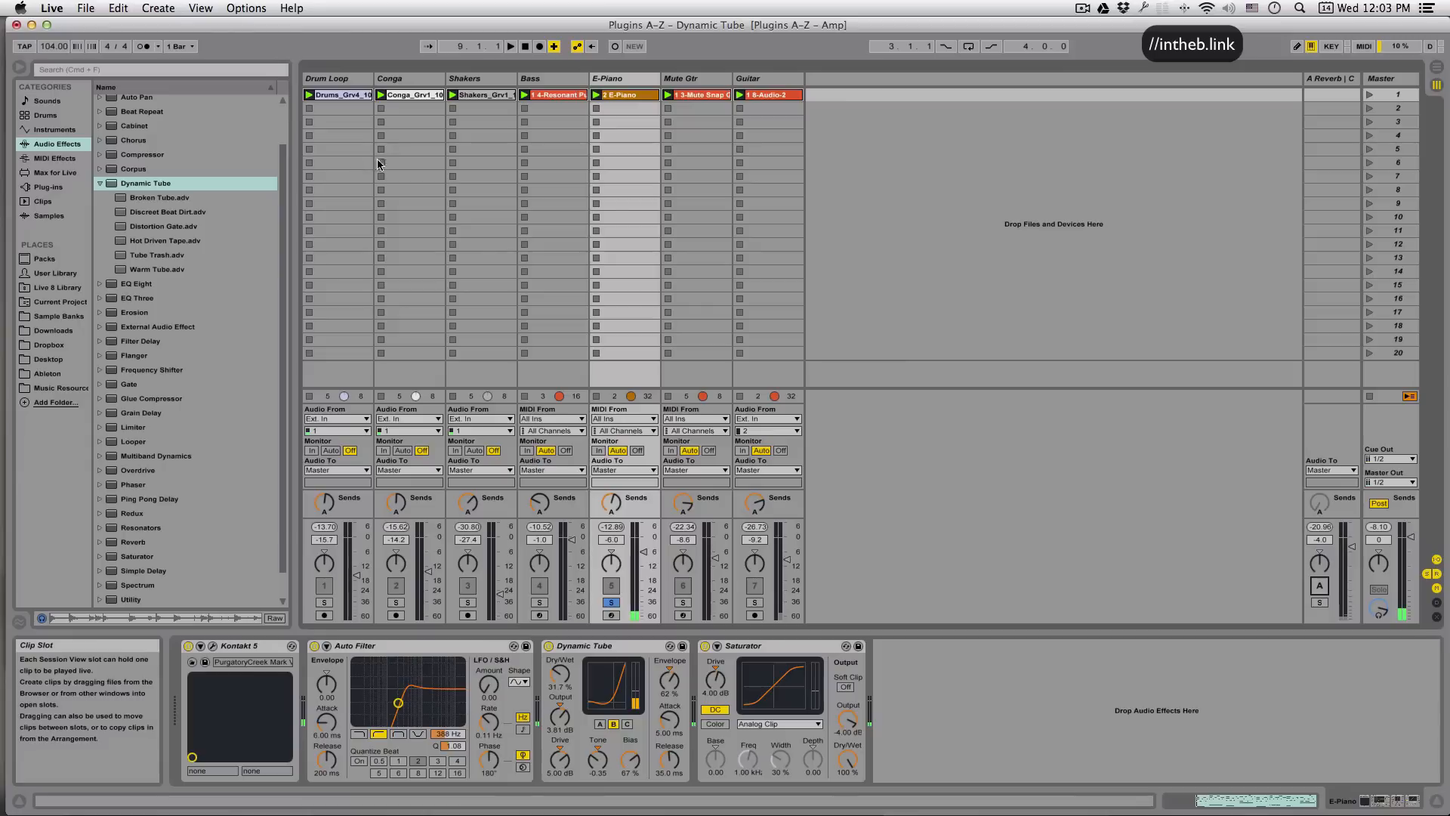
# - Show the Conga track's devices, try Dynamic Tube's Output at -4.29 dB, and return it to 0.00 dB
pyautogui.click(408, 79)
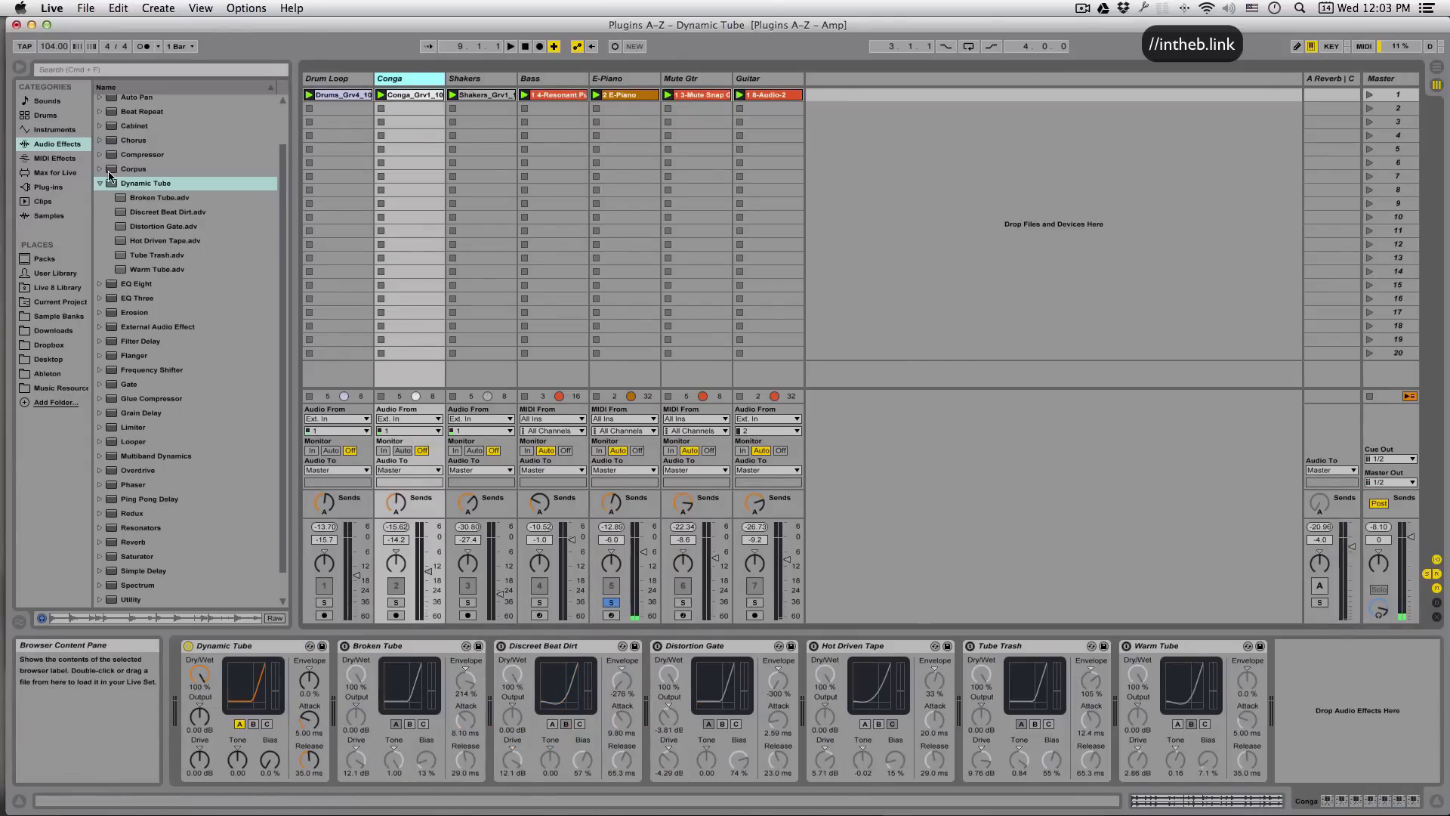
pyautogui.moveTo(114, 184); pyautogui.dragTo(272, 664)
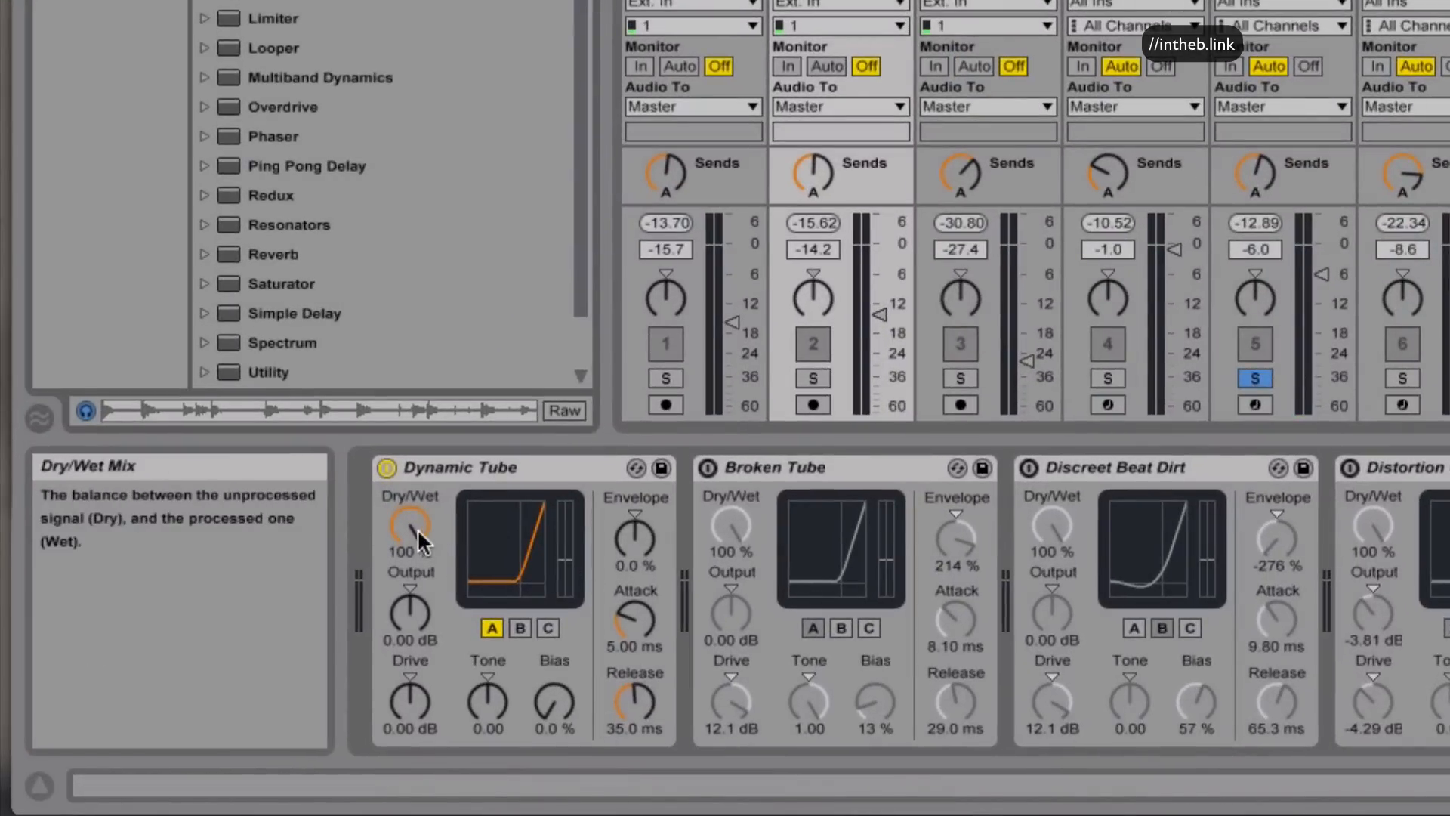
pyautogui.moveTo(413, 514)
pyautogui.mouseDown()
pyautogui.moveTo(413, 598)
pyautogui.moveTo(412, 522)
pyautogui.mouseUp()
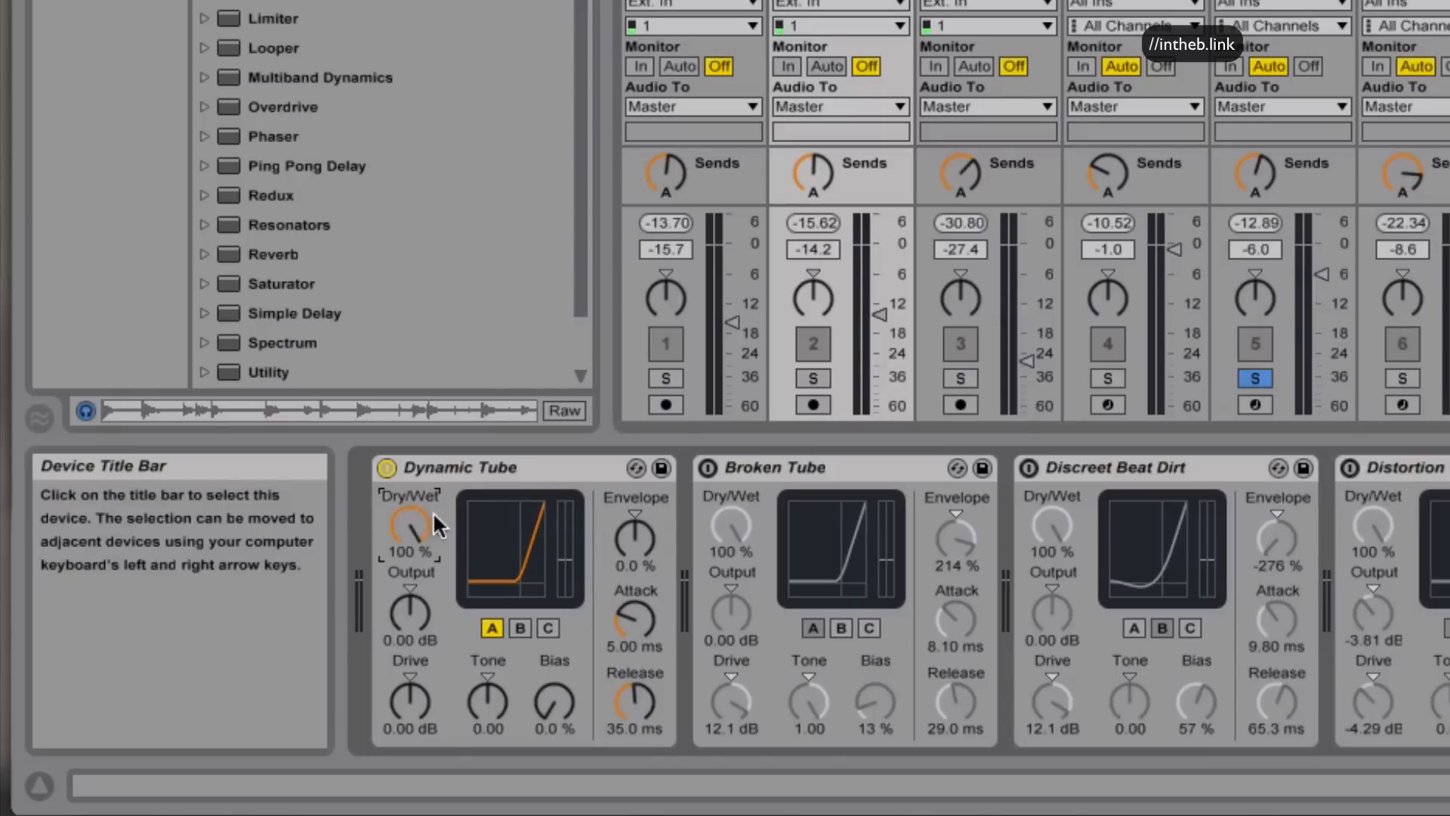
pyautogui.moveTo(405, 608)
pyautogui.mouseDown()
pyautogui.moveTo(405, 583)
pyautogui.moveTo(396, 628)
pyautogui.mouseUp()
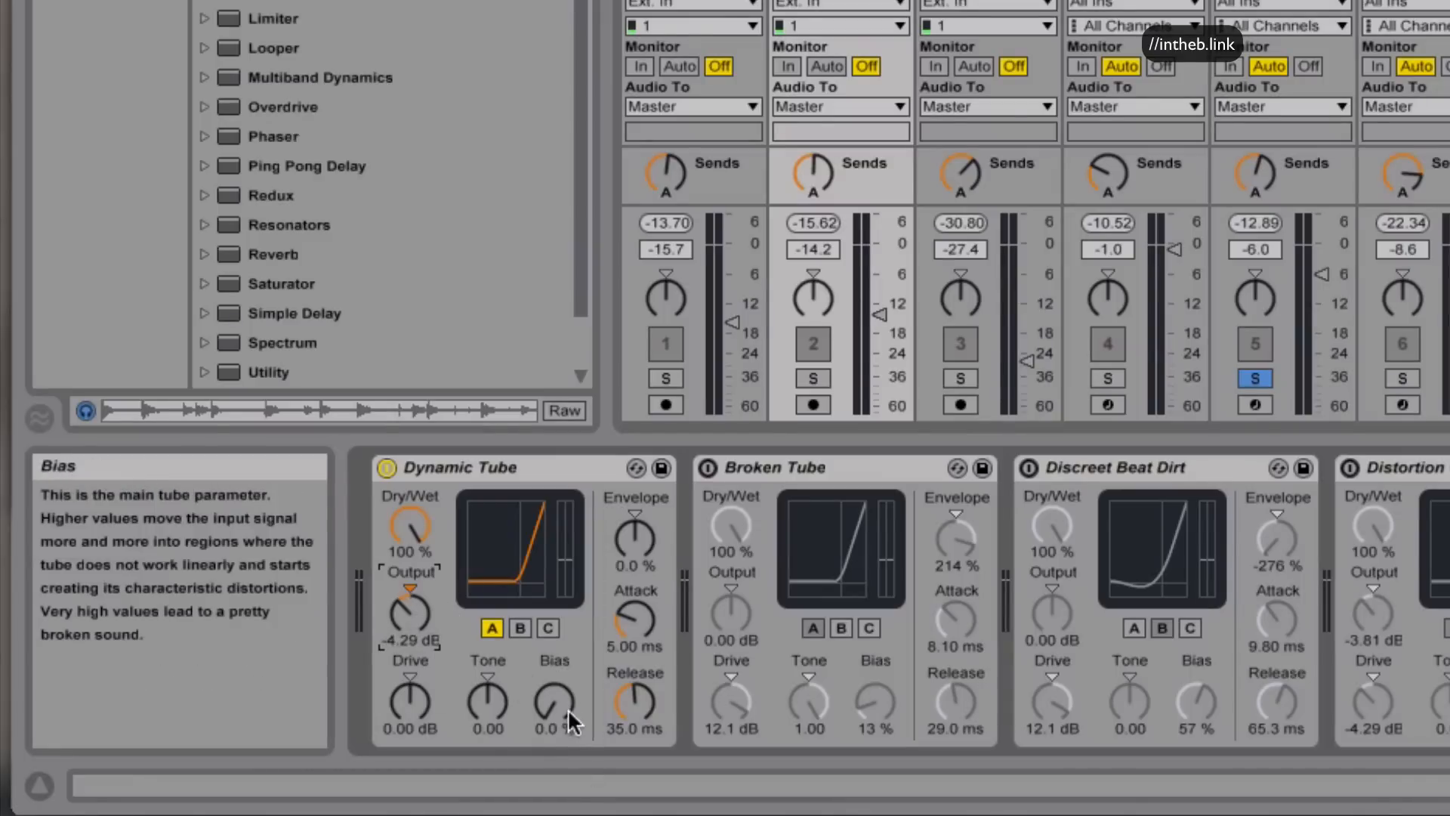
pyautogui.moveTo(404, 626); pyautogui.dragTo(409, 583)
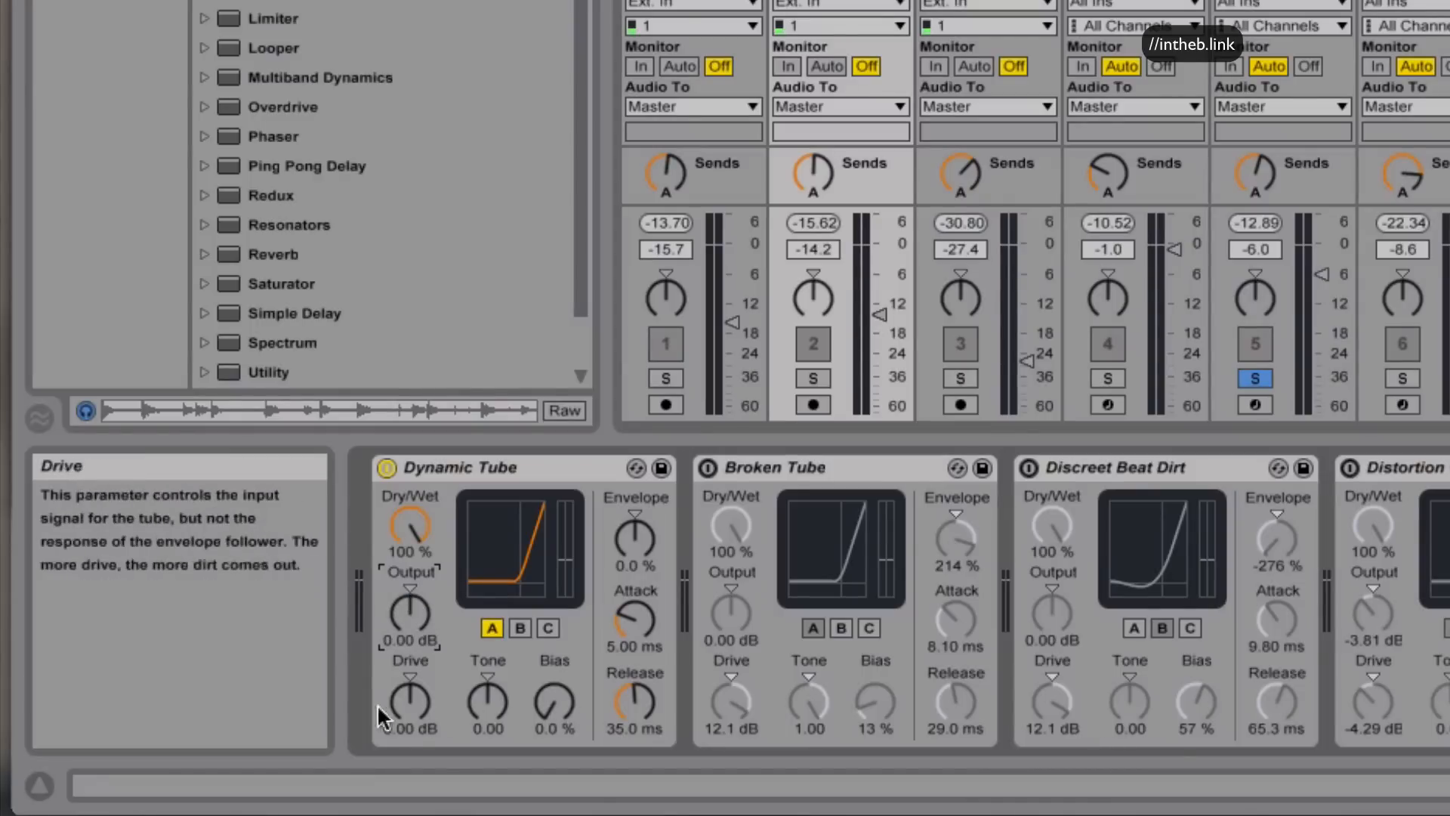
# - Solo and play the Conga track, raising Dynamic Tube's Drive to 15.0 dB
pyautogui.click(406, 706)
pyautogui.click(807, 378)
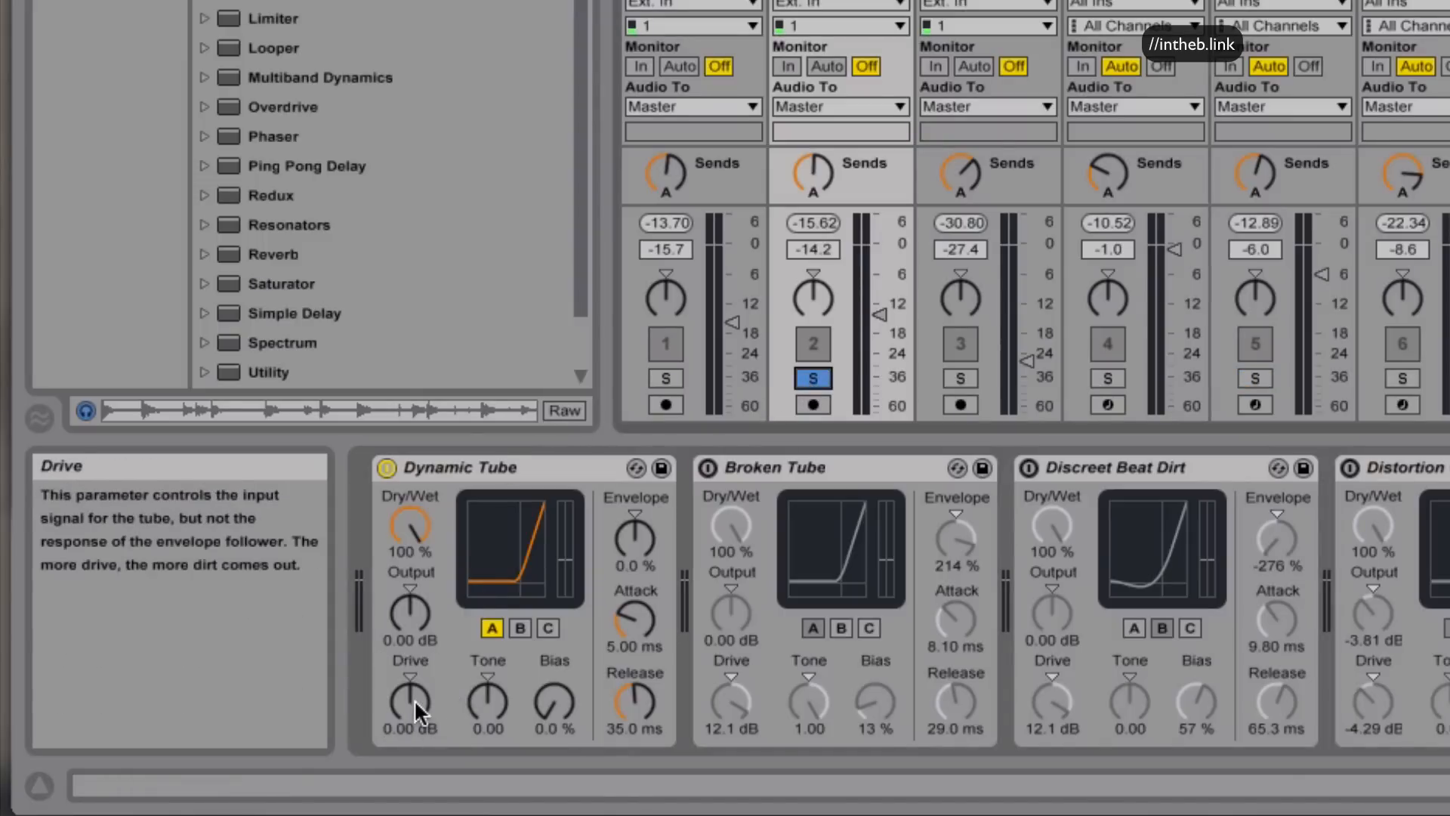
pyautogui.press('space')
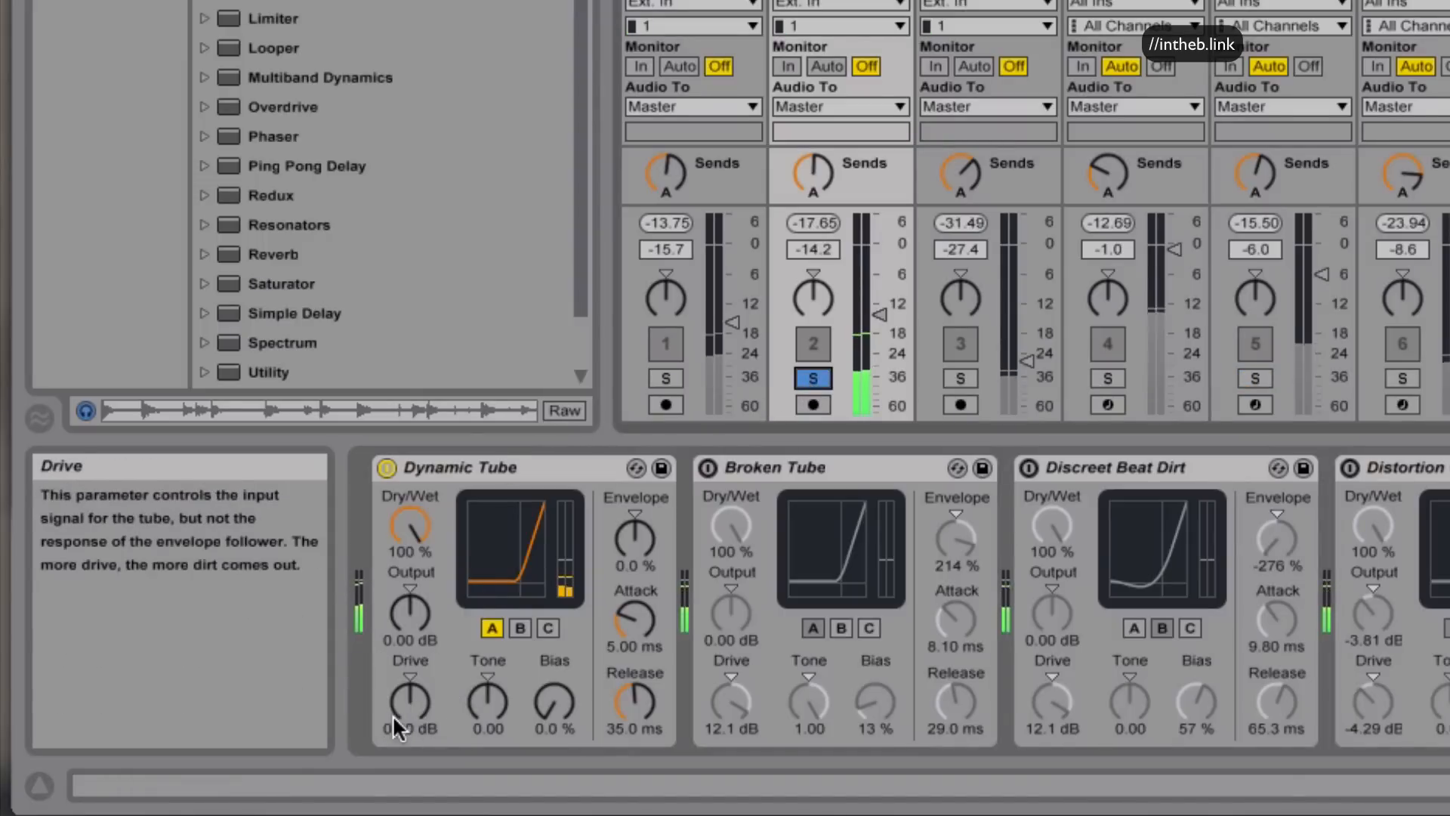
pyautogui.moveTo(401, 704); pyautogui.dragTo(411, 686)
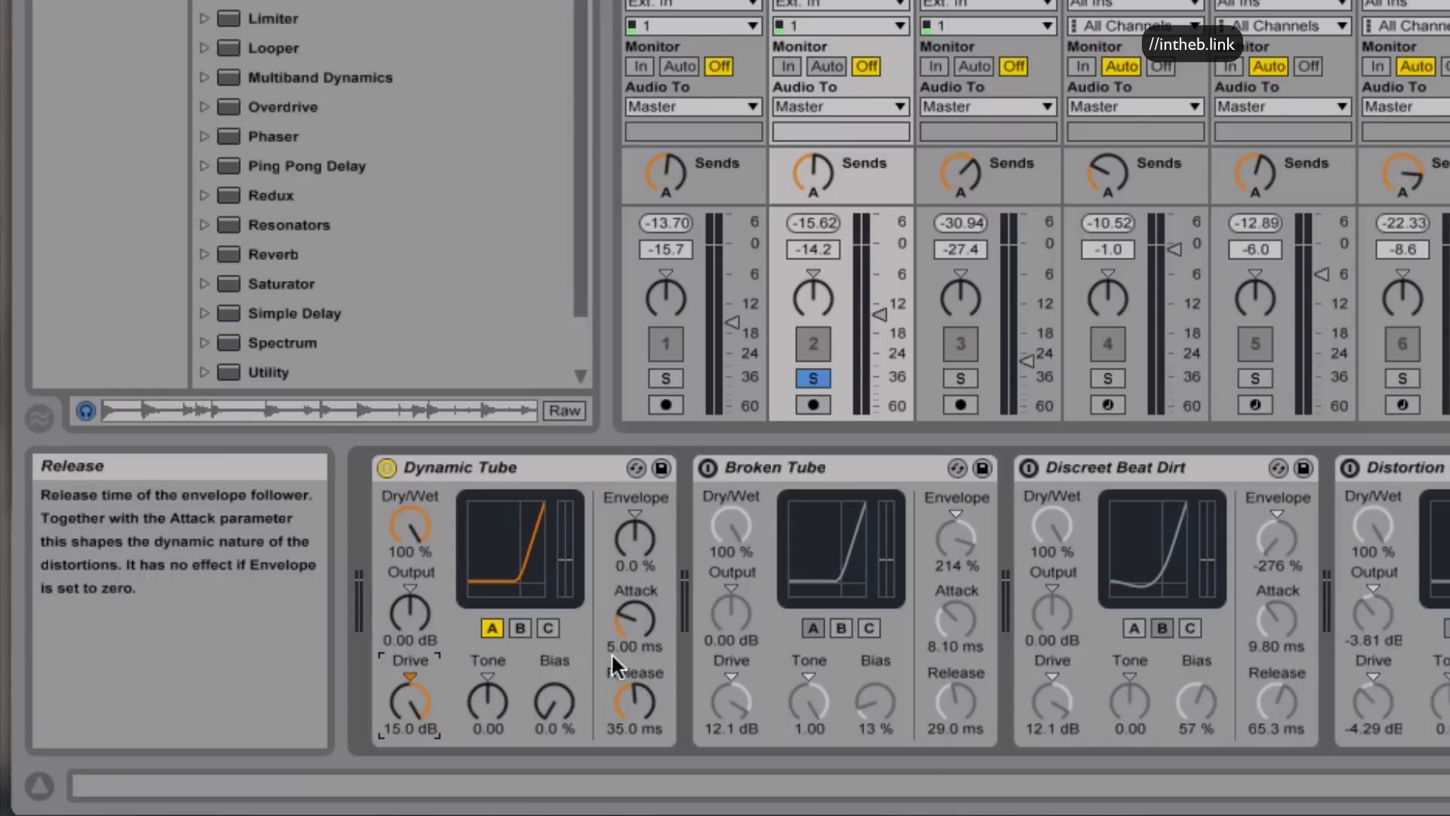
# - Switch Dynamic Tube's tube mode through C and B and return it to A
pyautogui.click(548, 628)
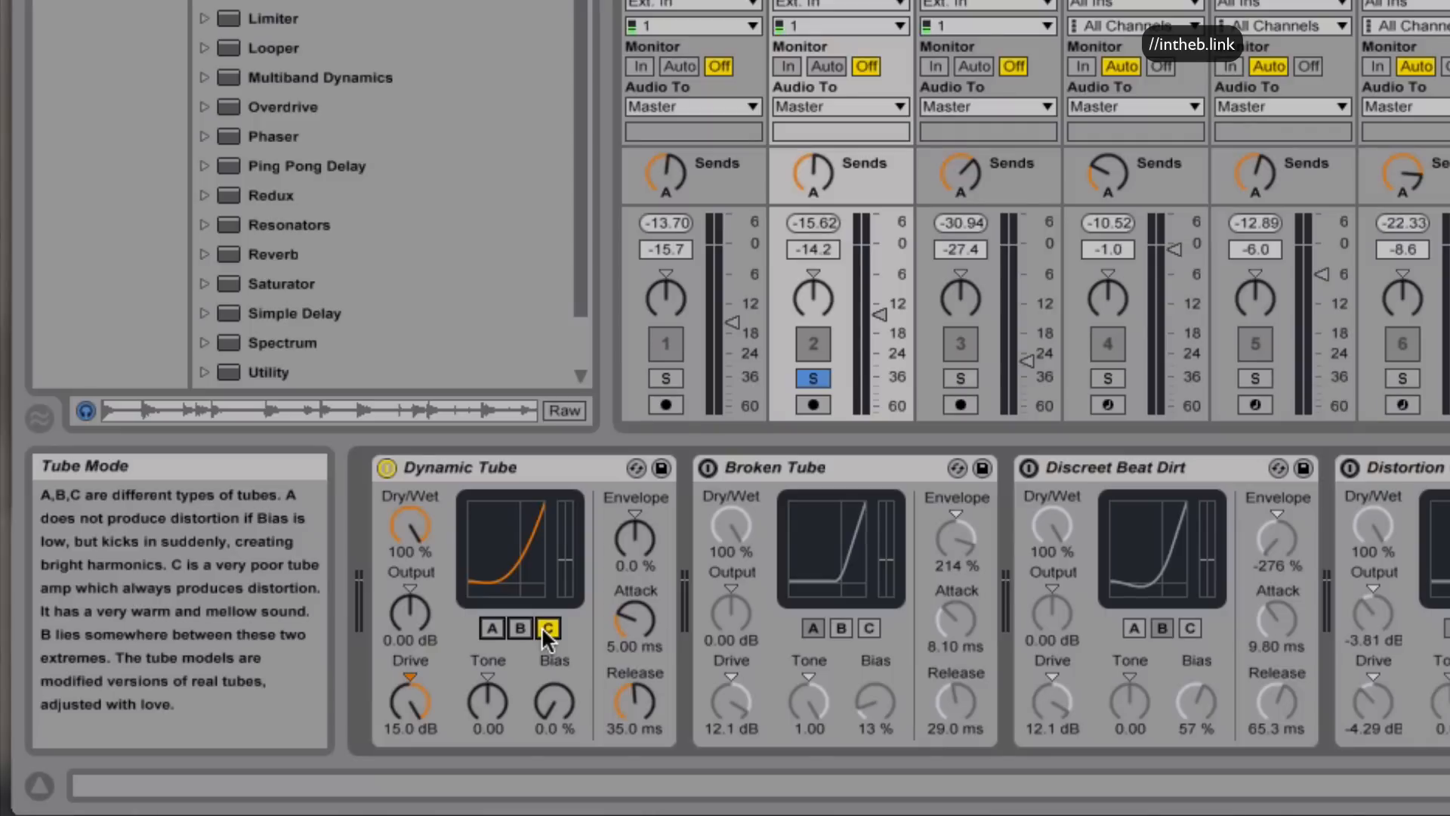
pyautogui.click(520, 625)
pyautogui.click(488, 629)
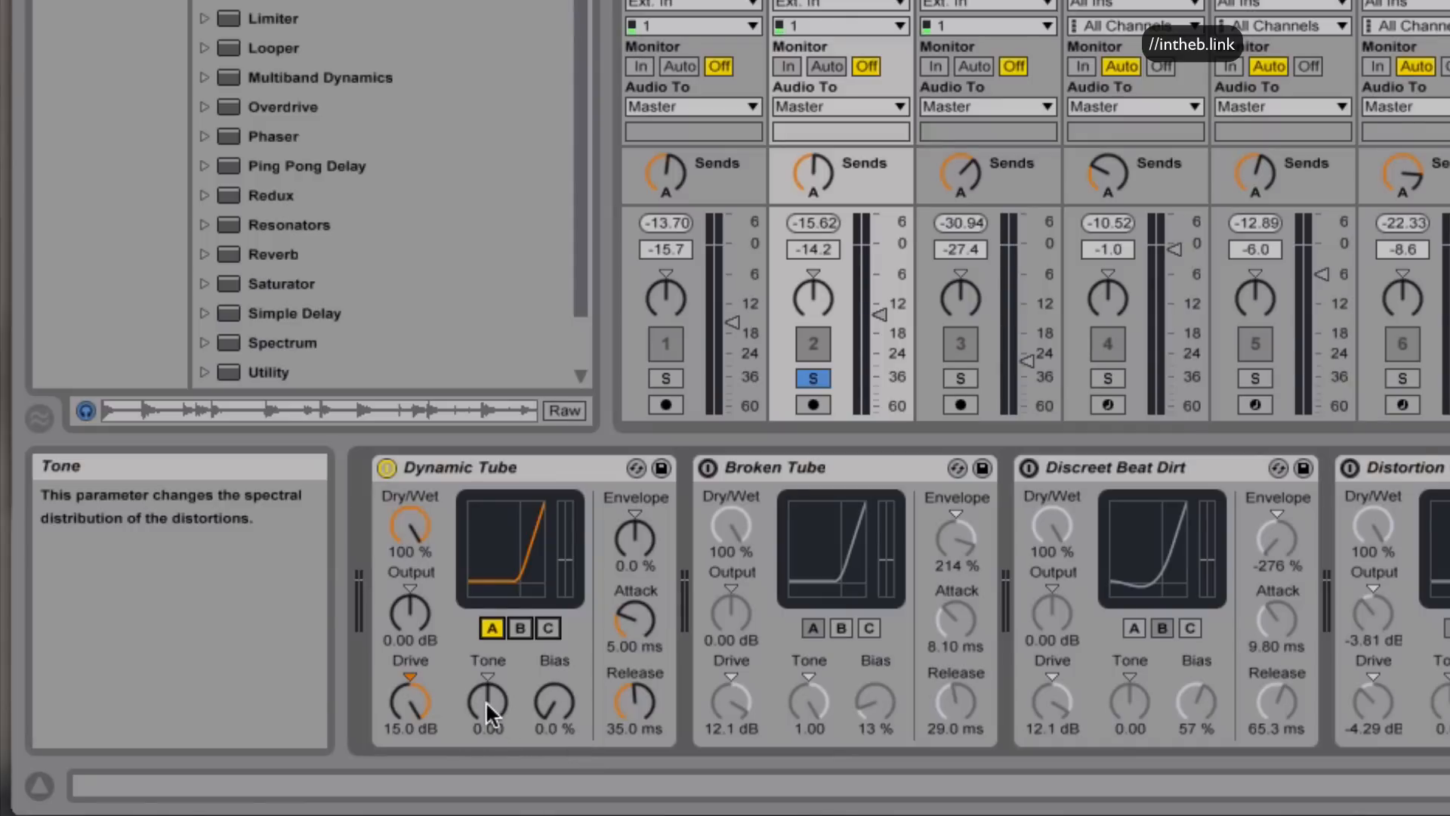
# - Try Dynamic Tube's Tone at 1.00 and 0.00, and settle it at about 0.51
pyautogui.moveTo(486, 701); pyautogui.dragTo(487, 635)
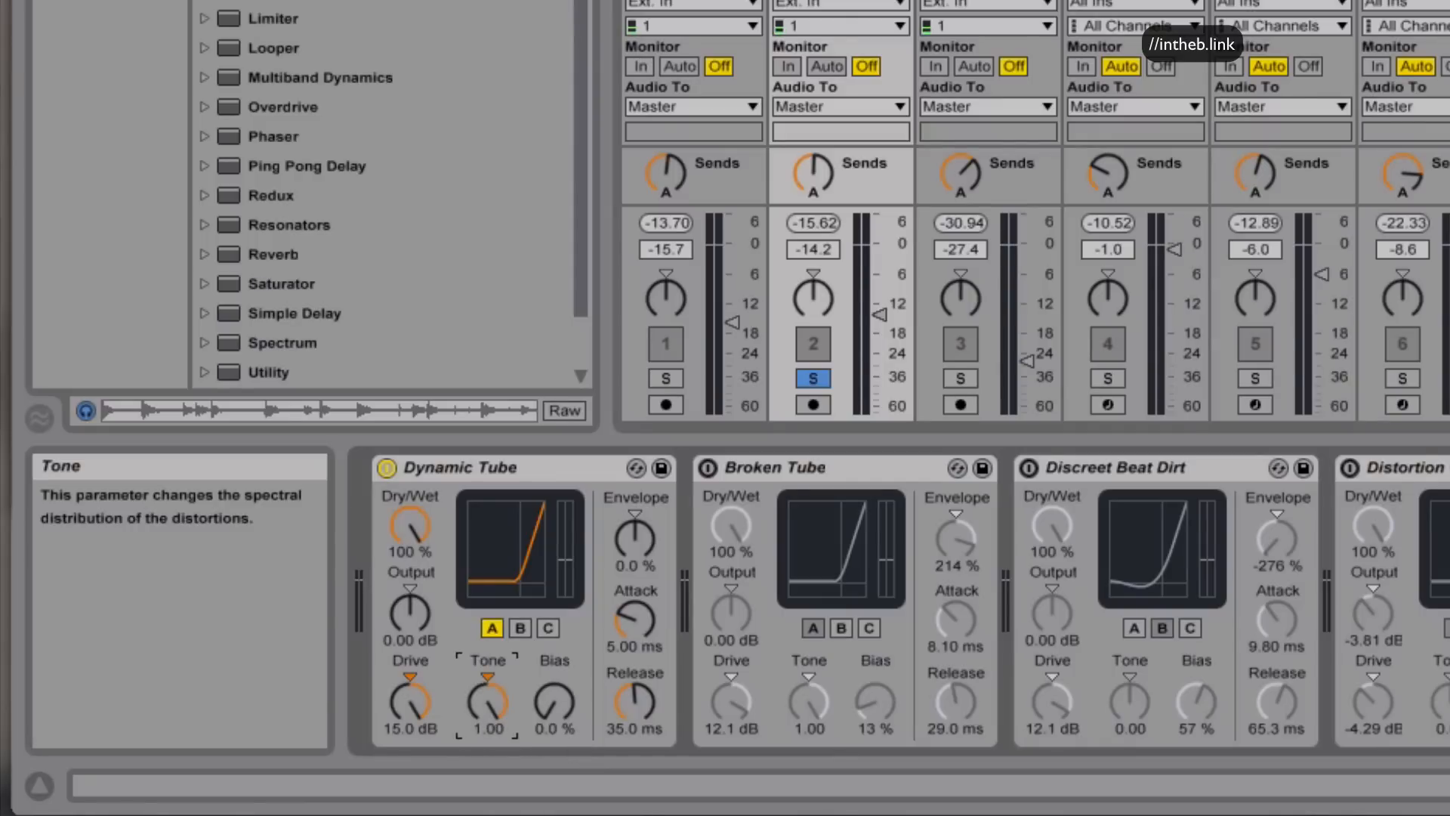
pyautogui.click(488, 677)
pyautogui.moveTo(492, 699)
pyautogui.mouseDown()
pyautogui.moveTo(478, 696)
pyautogui.moveTo(491, 721)
pyautogui.moveTo(488, 677)
pyautogui.mouseUp()
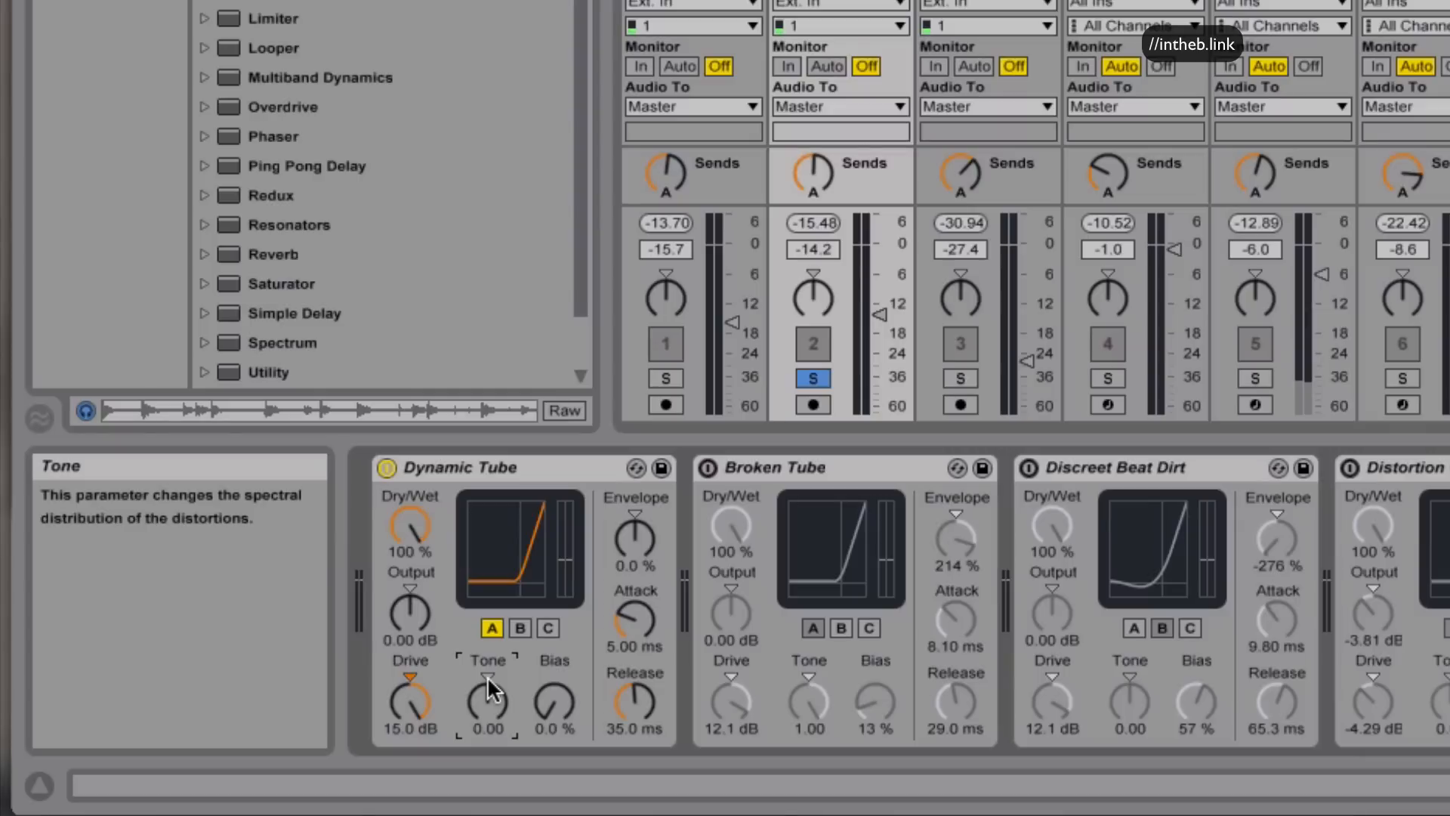
pyautogui.moveTo(488, 676); pyautogui.dragTo(487, 604)
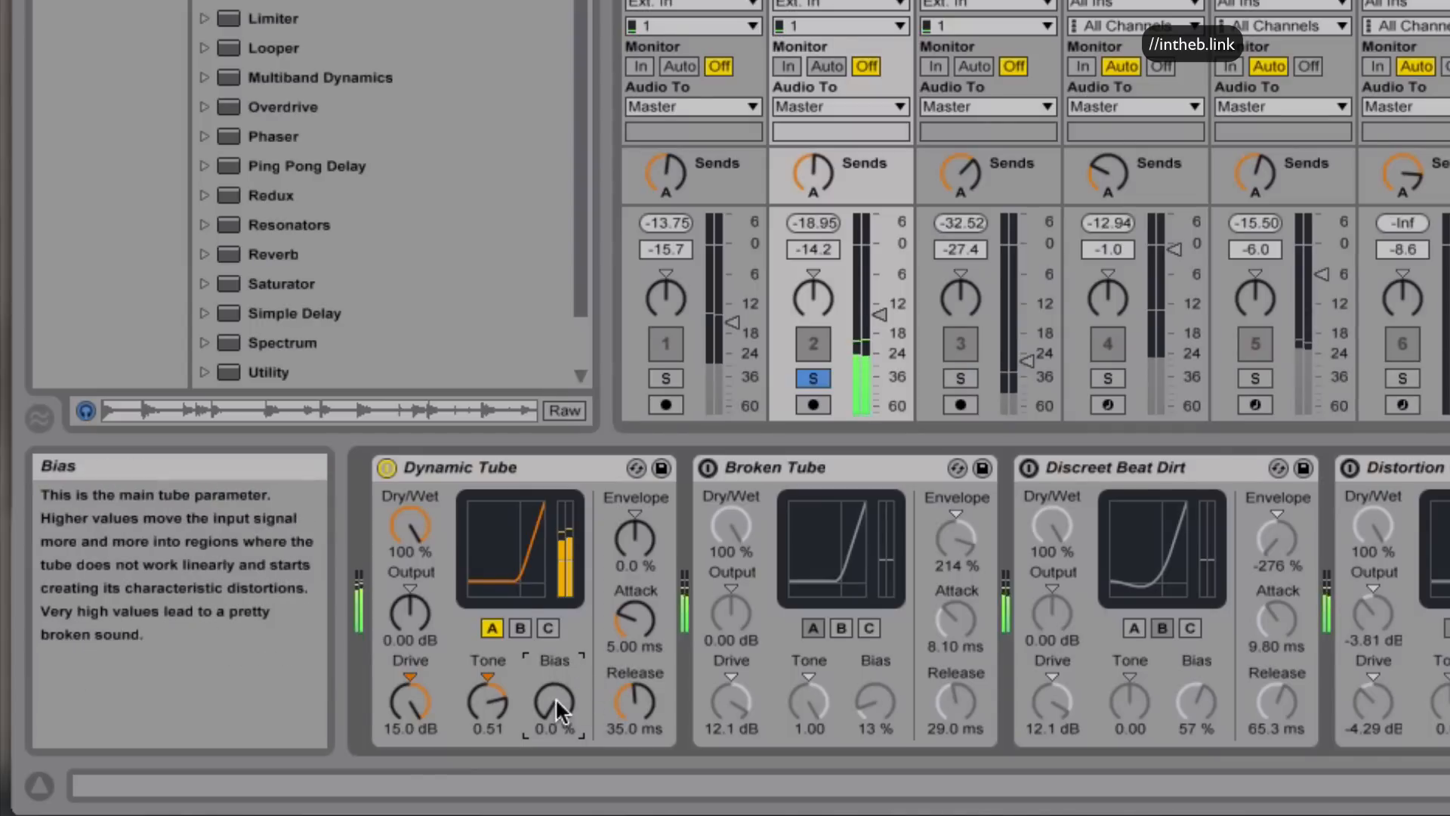
# - Raise Dynamic Tube's Bias on the Conga track to 100%
pyautogui.moveTo(552, 697)
pyautogui.mouseDown()
pyautogui.moveTo(551, 626)
pyautogui.moveTo(554, 723)
pyautogui.moveTo(554, 680)
pyautogui.mouseUp()
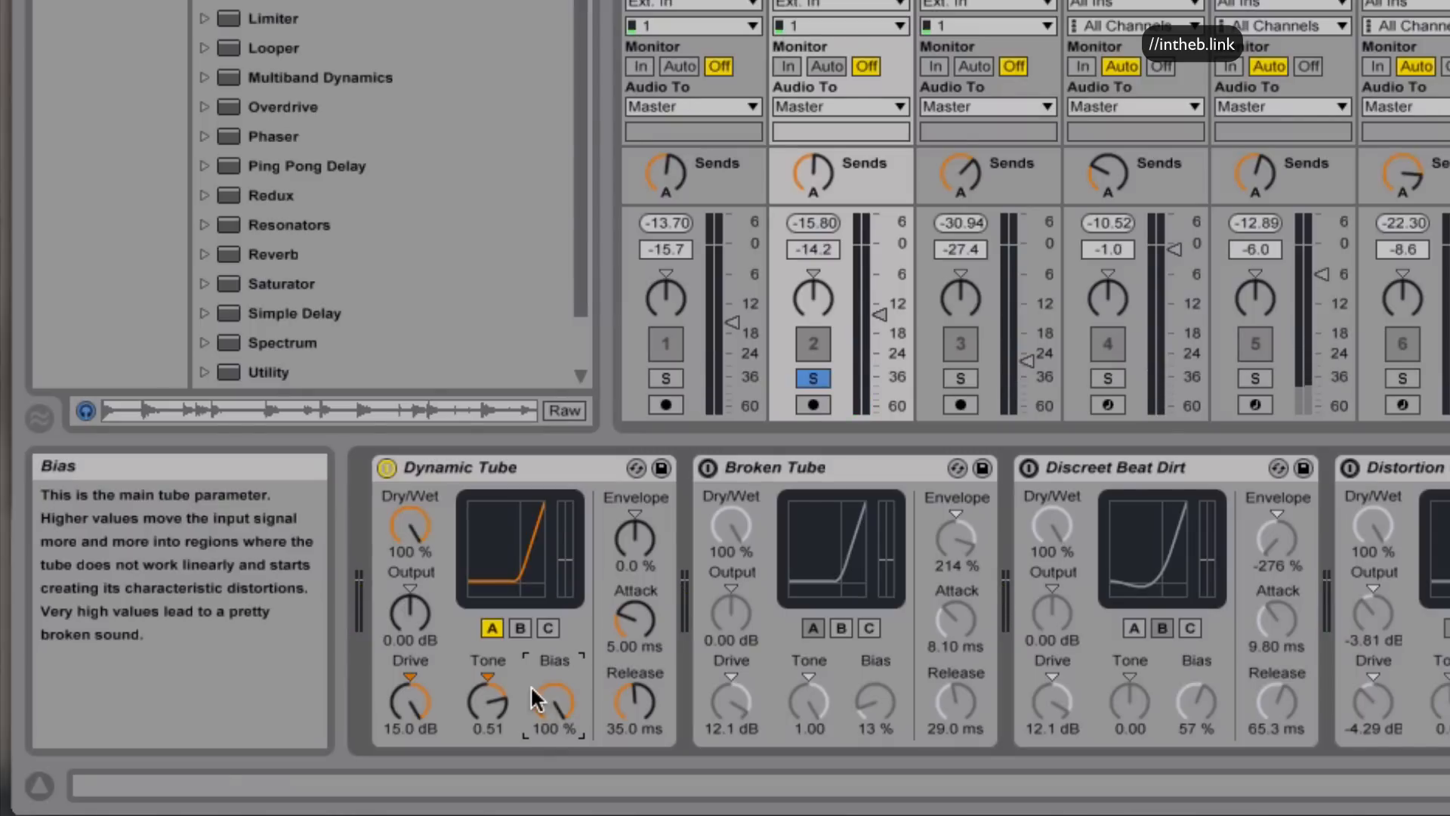
pyautogui.moveTo(568, 692)
pyautogui.mouseDown()
pyautogui.moveTo(569, 763)
pyautogui.moveTo(556, 695)
pyautogui.mouseUp()
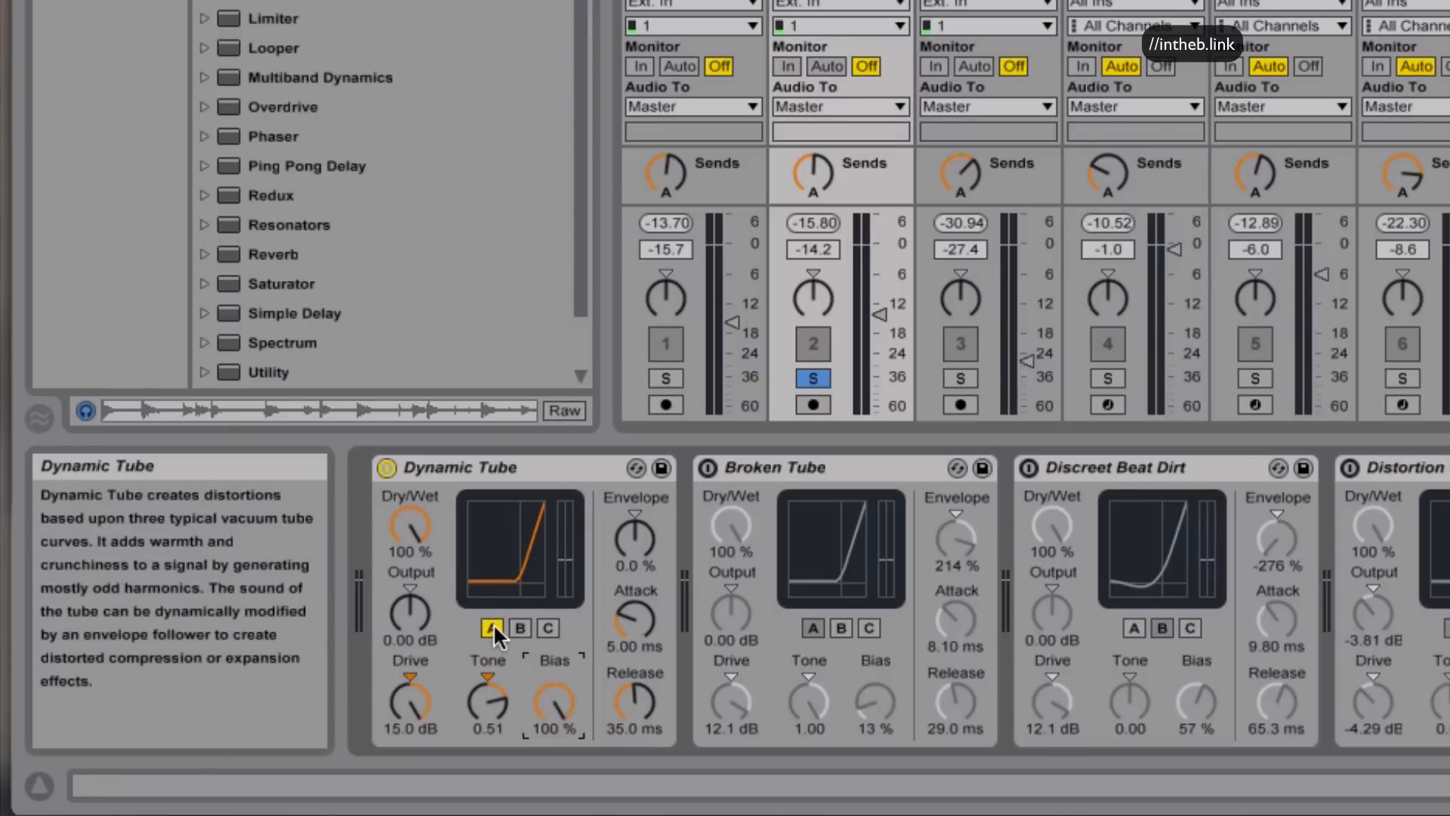
# - Compare Dynamic Tube's tube modes B and C, raise Tone to 1.00, and switch through B back to A
pyautogui.click(521, 627)
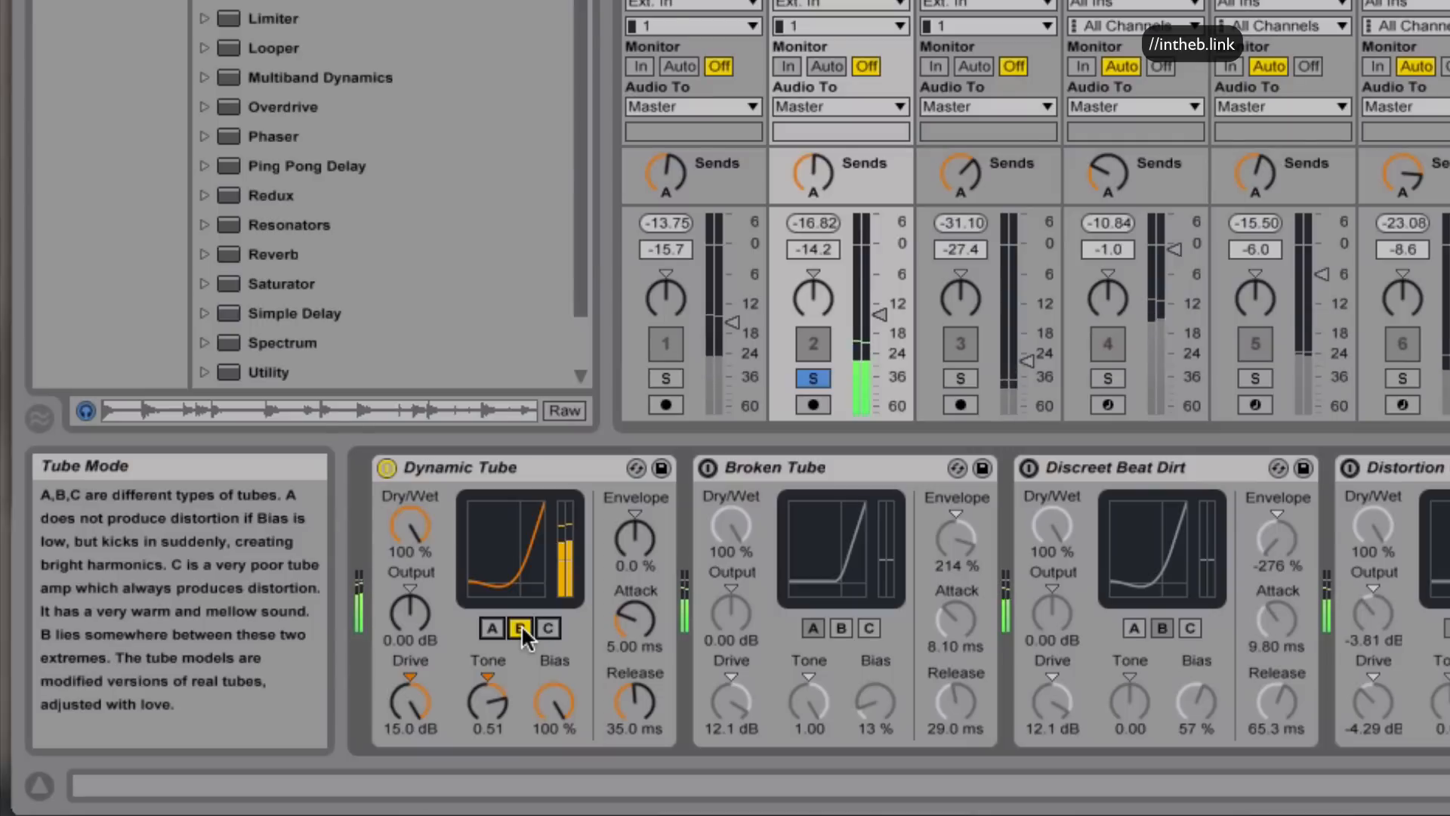
pyautogui.click(545, 627)
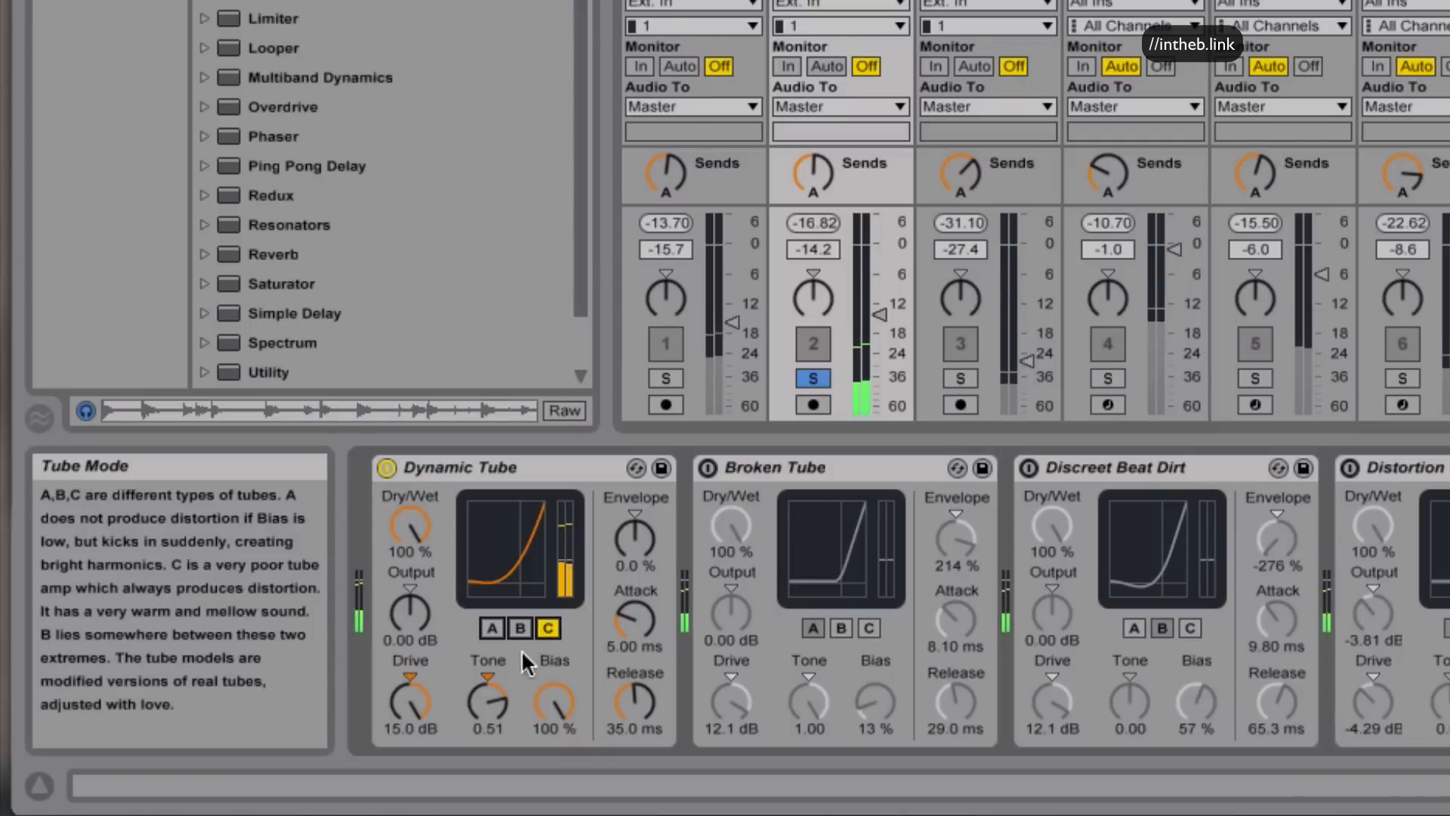
pyautogui.moveTo(560, 701); pyautogui.dragTo(506, 653)
pyautogui.click(520, 628)
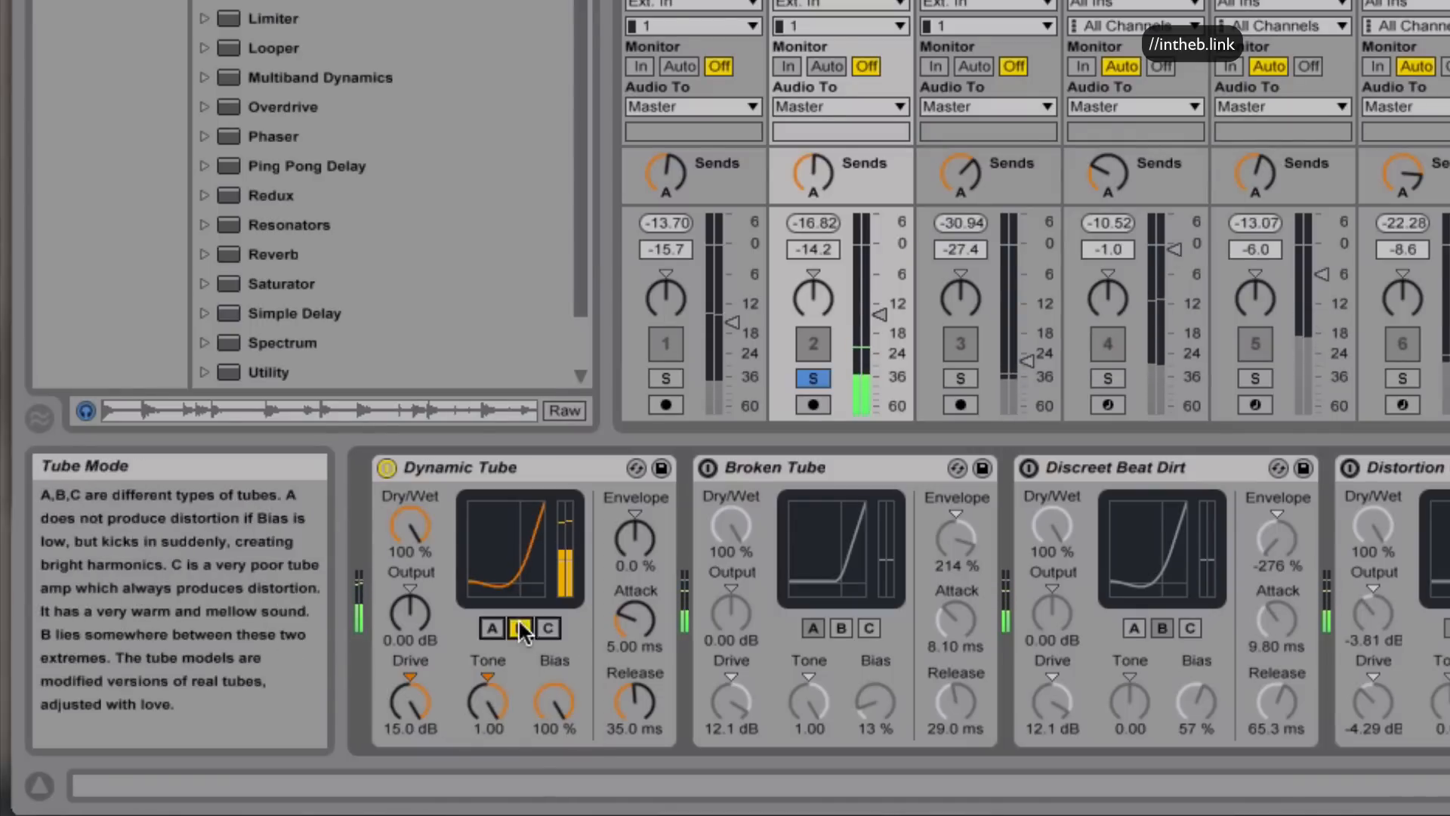
pyautogui.click(488, 628)
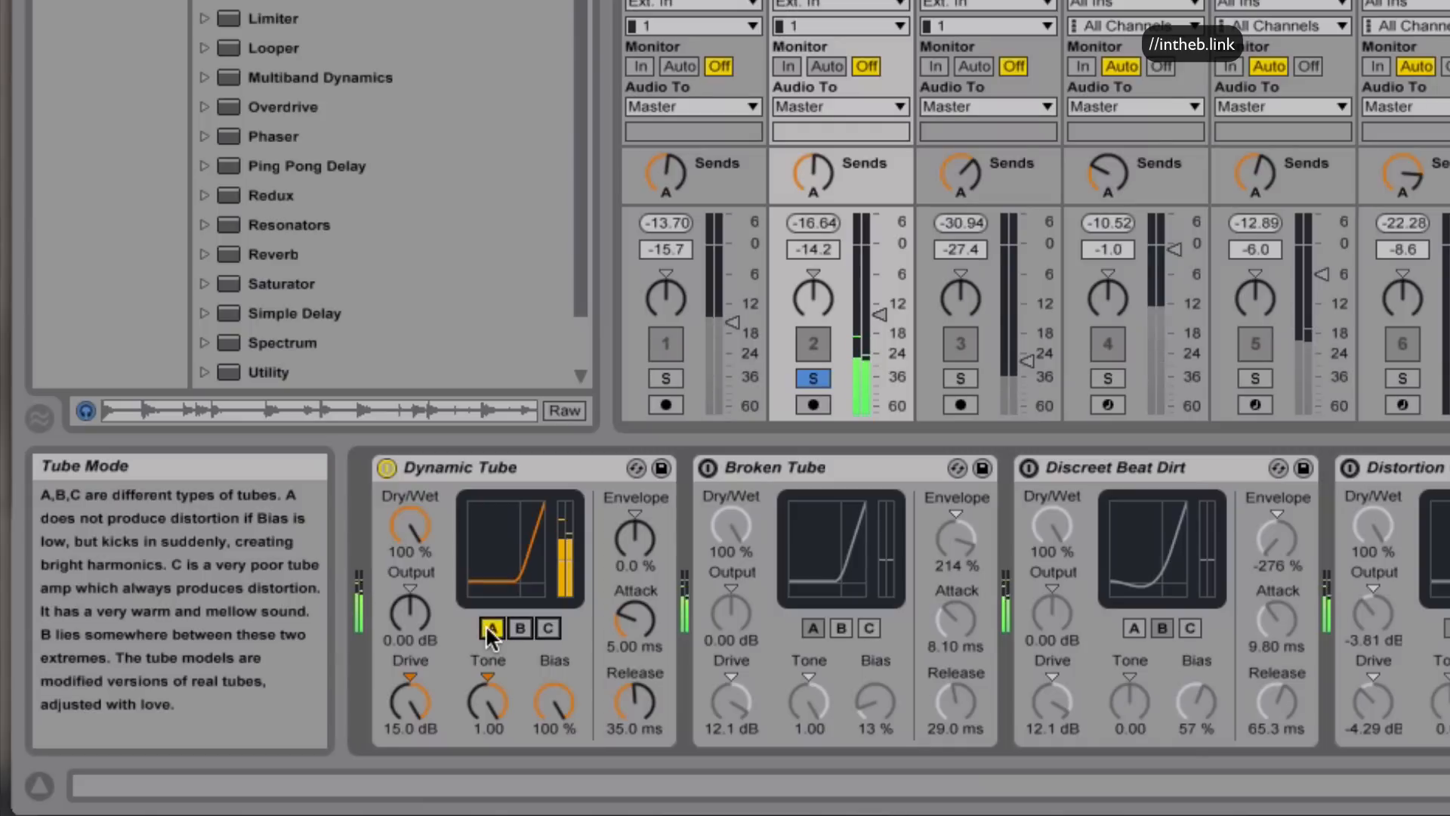
# - Lower Dynamic Tube's Bias to 64% and compare tube modes B and C before returning to A
pyautogui.moveTo(542, 728); pyautogui.dragTo(542, 759)
pyautogui.click(524, 627)
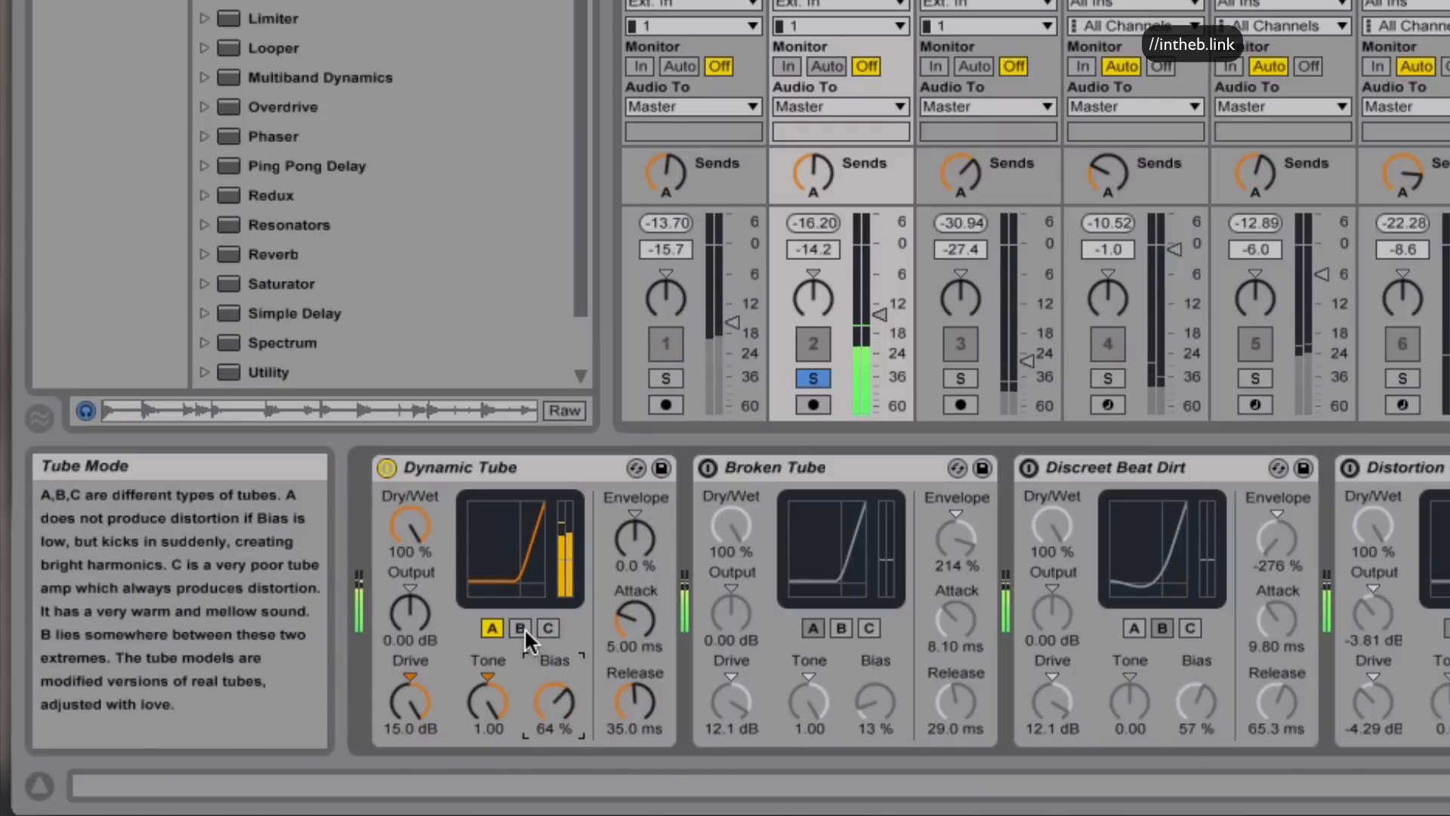
pyautogui.click(542, 624)
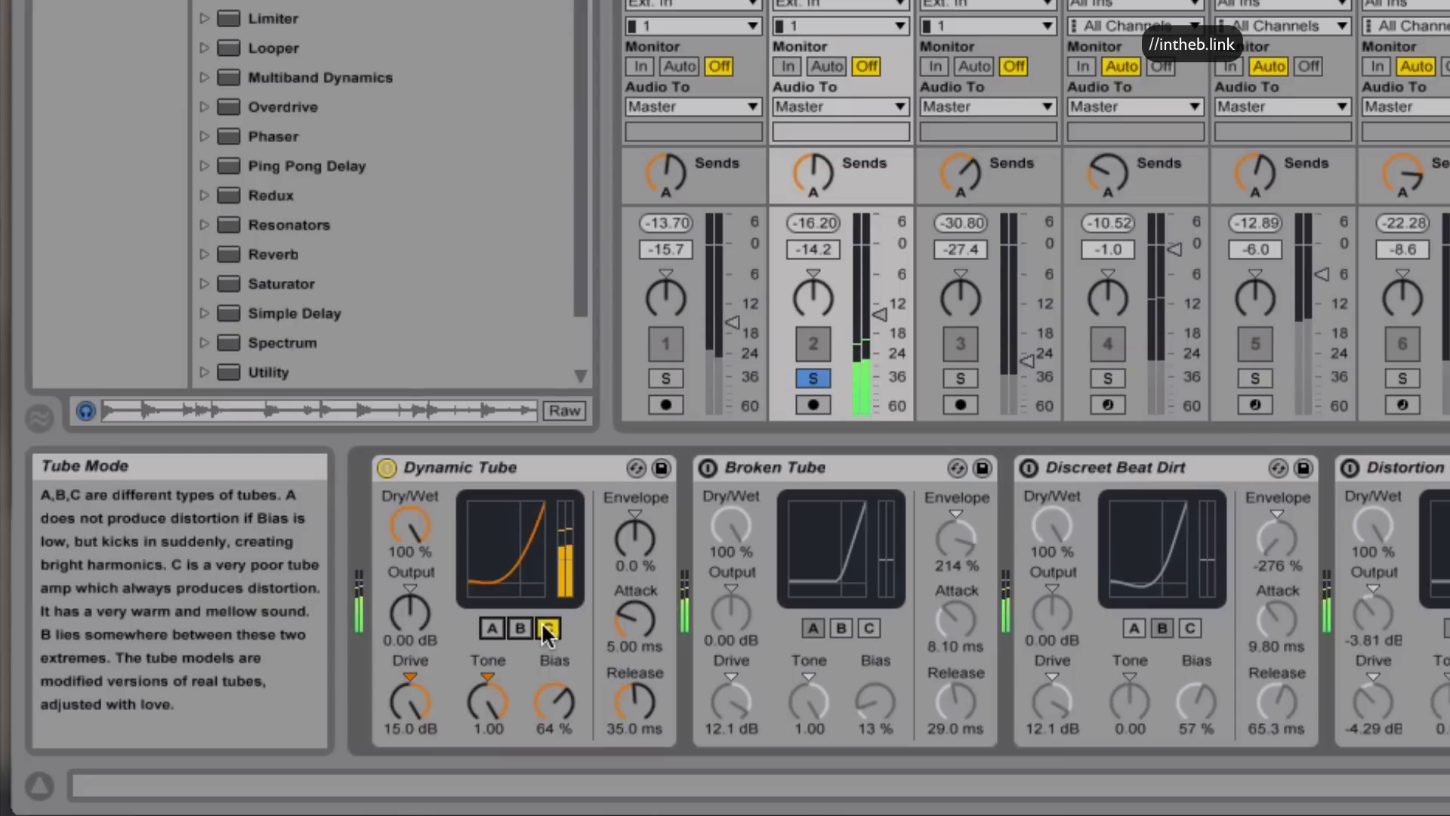
pyautogui.click(492, 626)
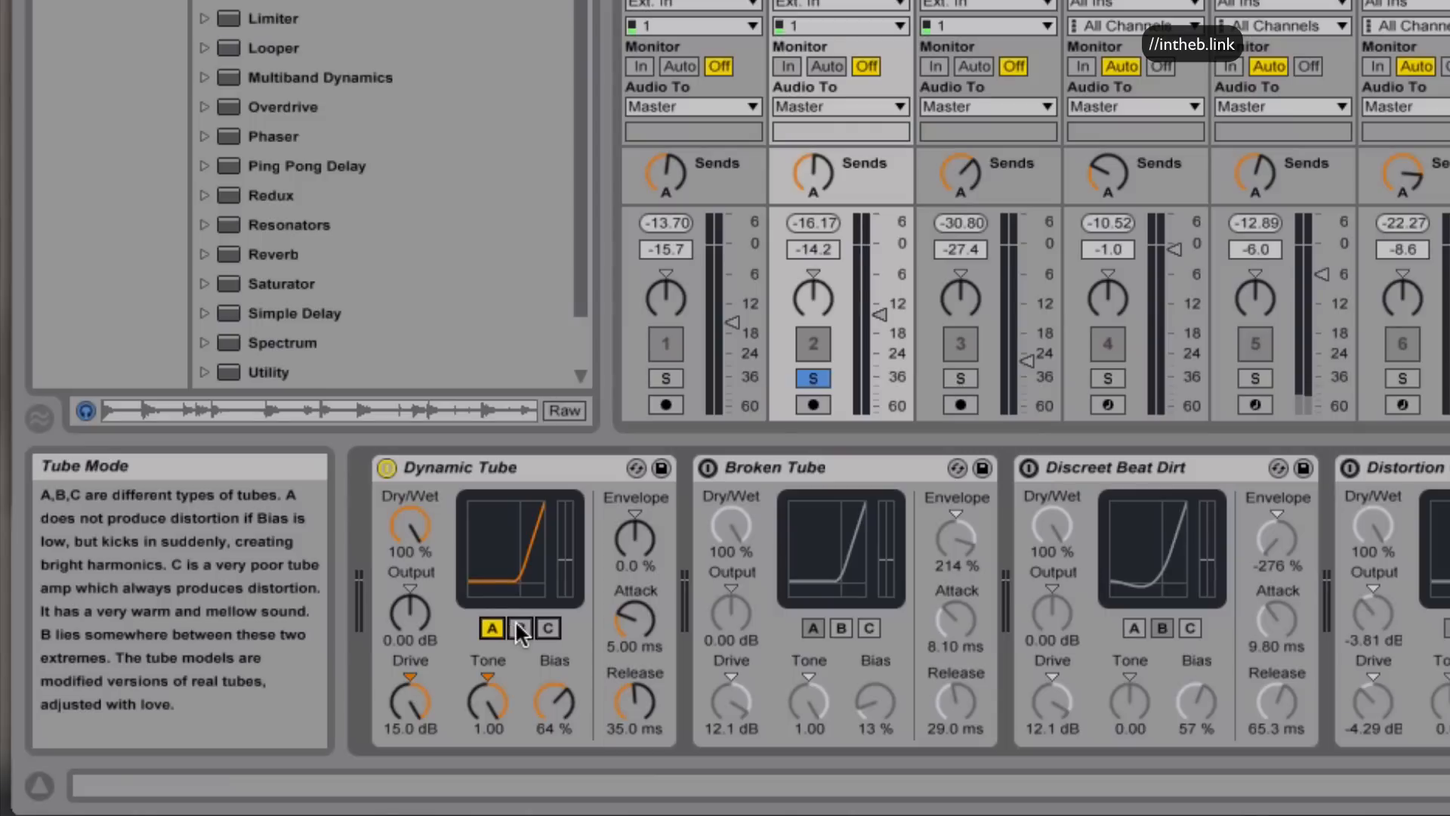
# - Raise Dynamic Tube's Bias to 100% with Dry/Wet at 100%
pyautogui.click(420, 527)
pyautogui.moveTo(420, 526)
pyautogui.mouseDown()
pyautogui.moveTo(420, 563)
pyautogui.moveTo(420, 514)
pyautogui.mouseUp()
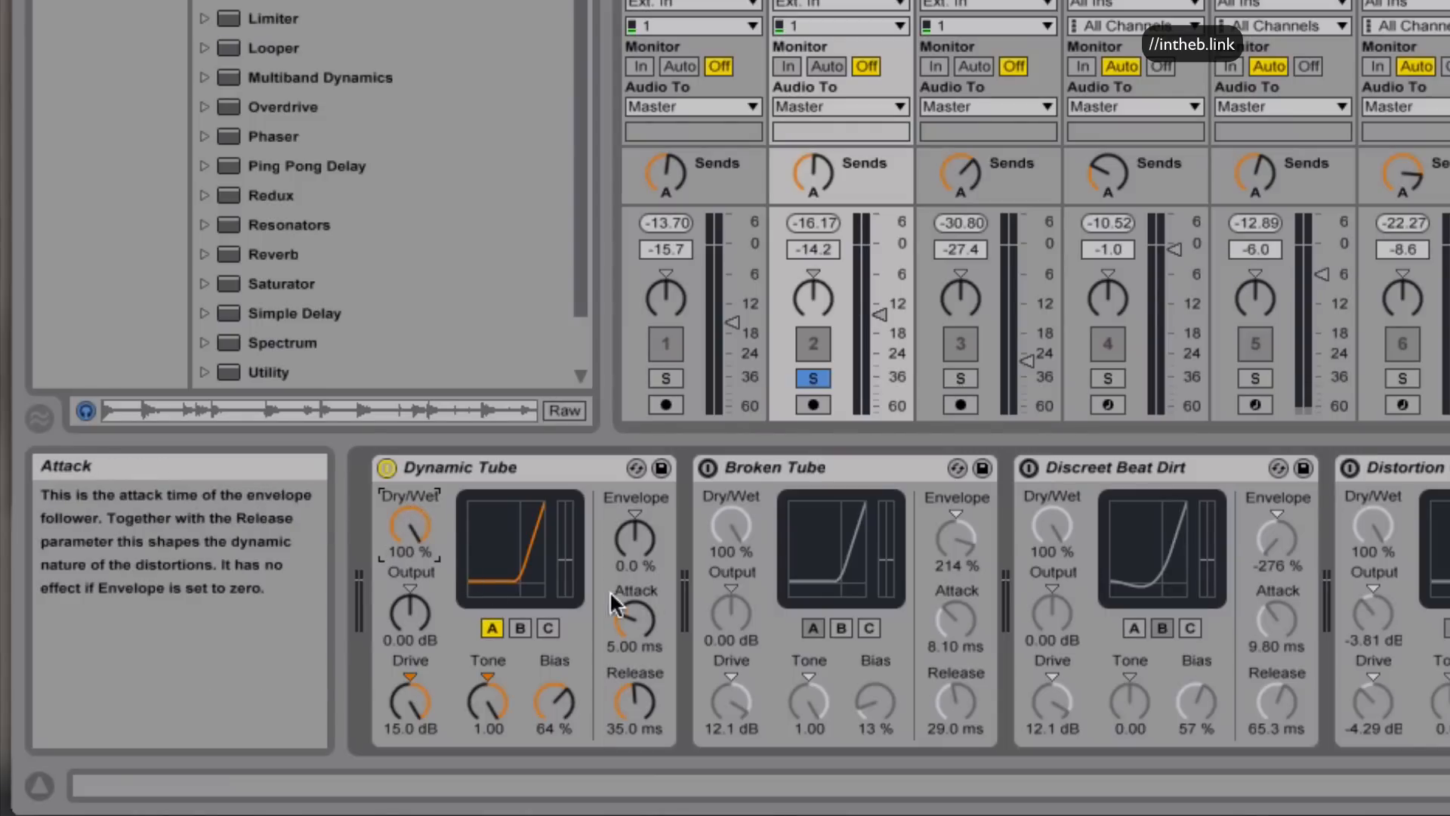
pyautogui.moveTo(559, 705); pyautogui.dragTo(559, 695)
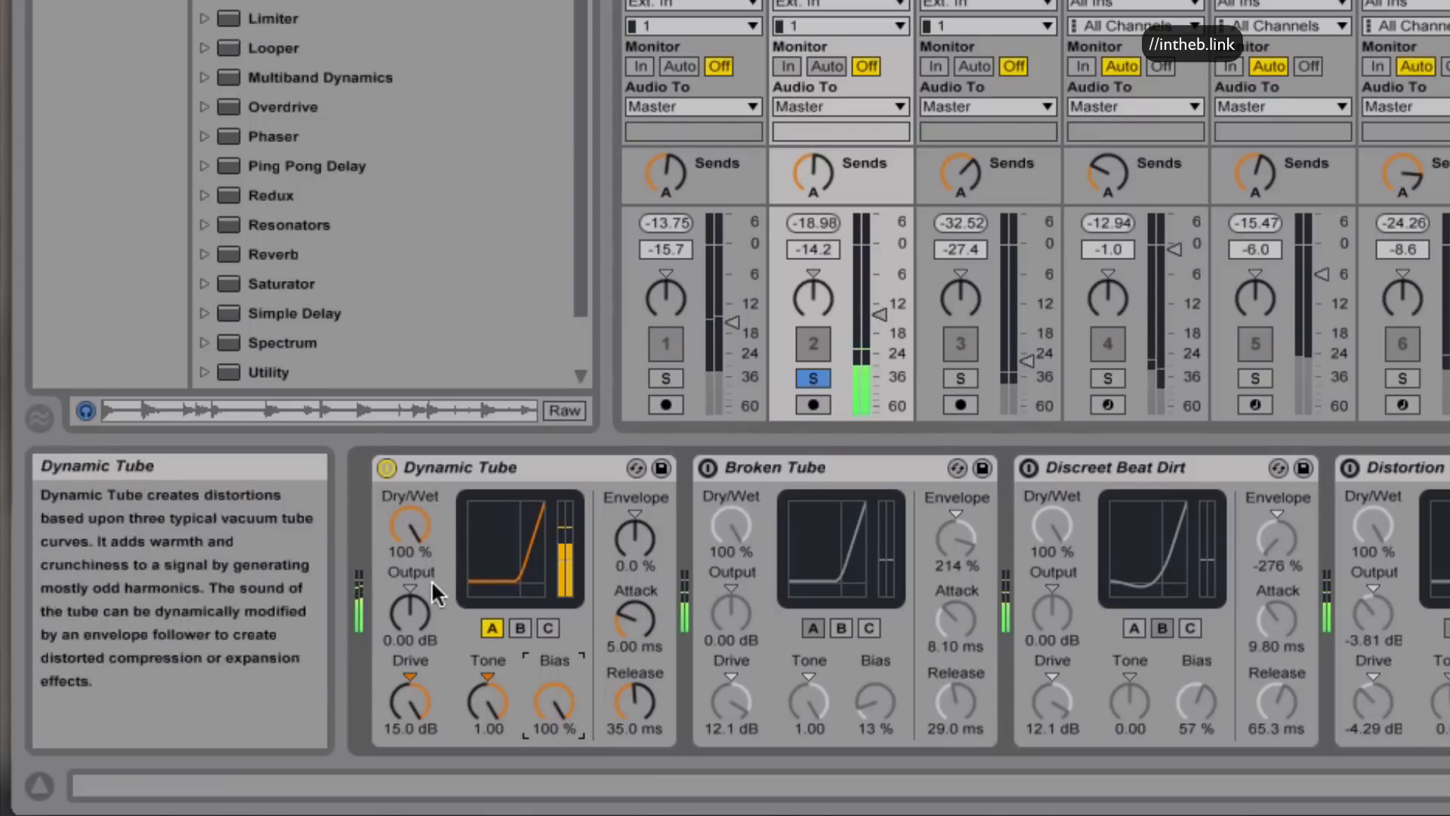
# - Lower Dynamic Tube's Dry/Wet to about 48.4% and Tone to -1.00, and switch the tube mode through B to C
pyautogui.moveTo(415, 528); pyautogui.dragTo(416, 600)
pyautogui.moveTo(481, 696); pyautogui.dragTo(482, 790)
pyautogui.moveTo(408, 511)
pyautogui.mouseDown()
pyautogui.moveTo(408, 493)
pyautogui.moveTo(408, 512)
pyautogui.mouseUp()
pyautogui.click(519, 628)
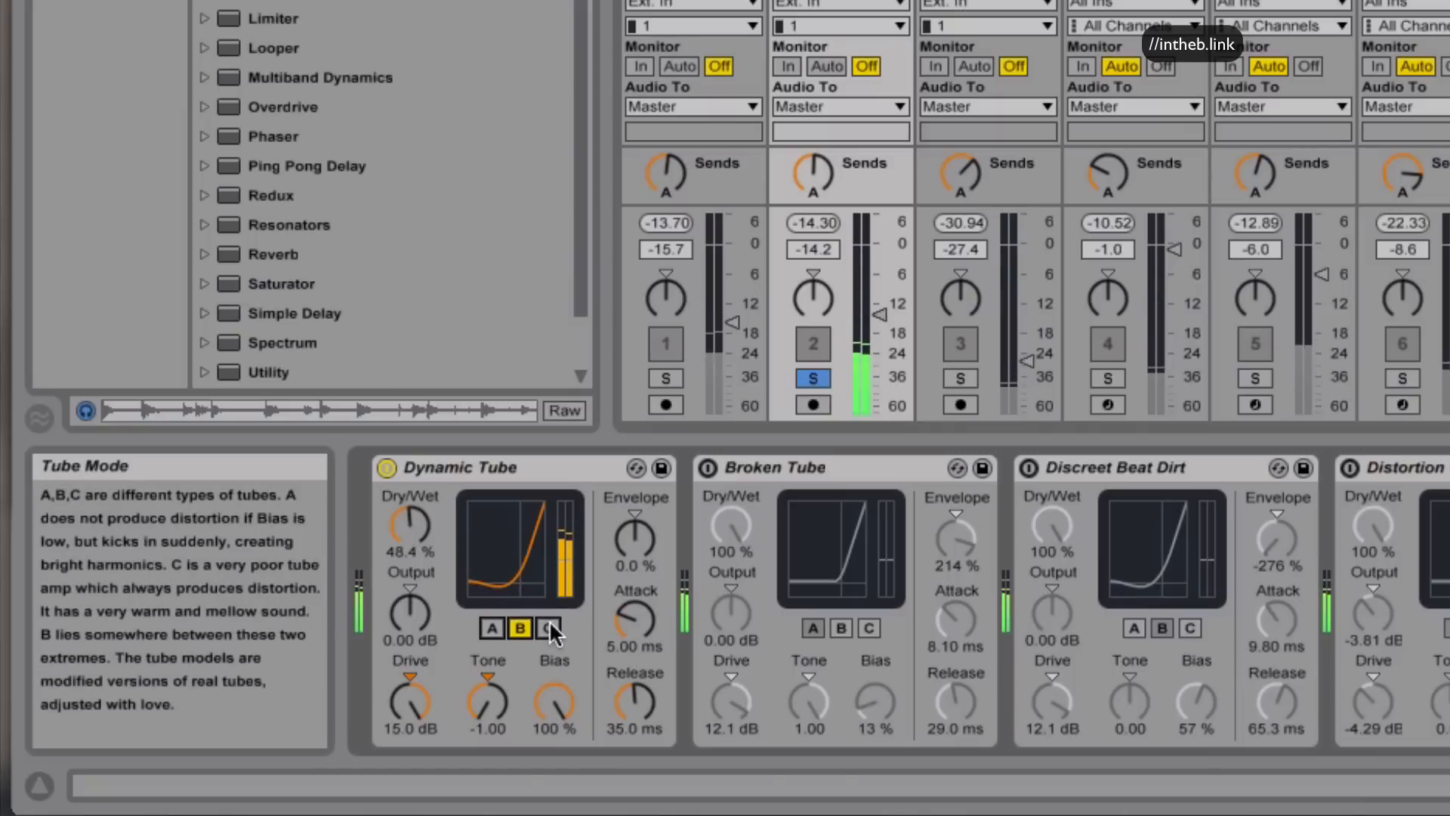
pyautogui.click(549, 627)
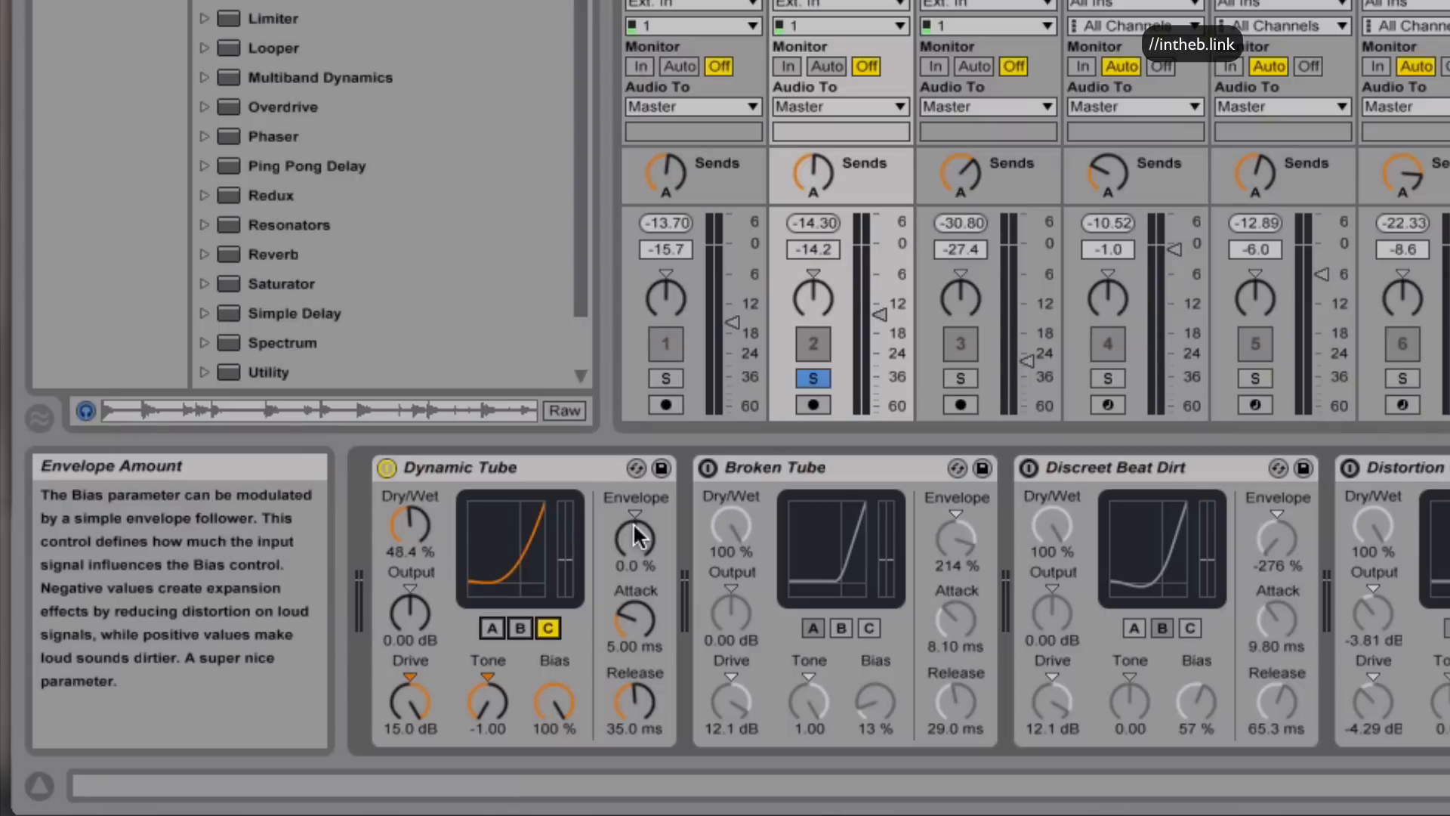
# - Set Dynamic Tube to tube mode A with Tone at 1.00, Envelope at 300% and Dry/Wet at 100%
pyautogui.click(492, 714)
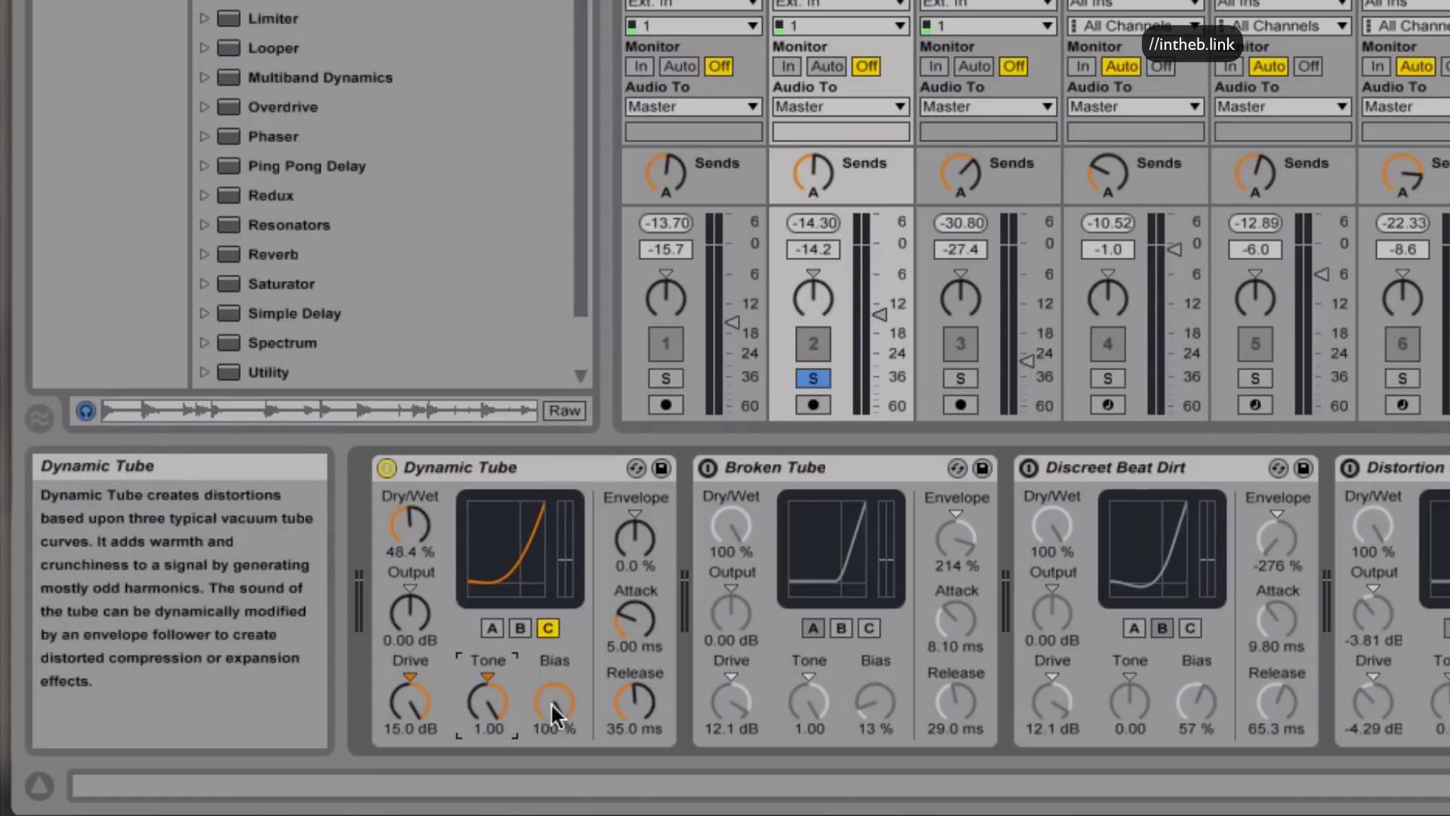
pyautogui.click(491, 628)
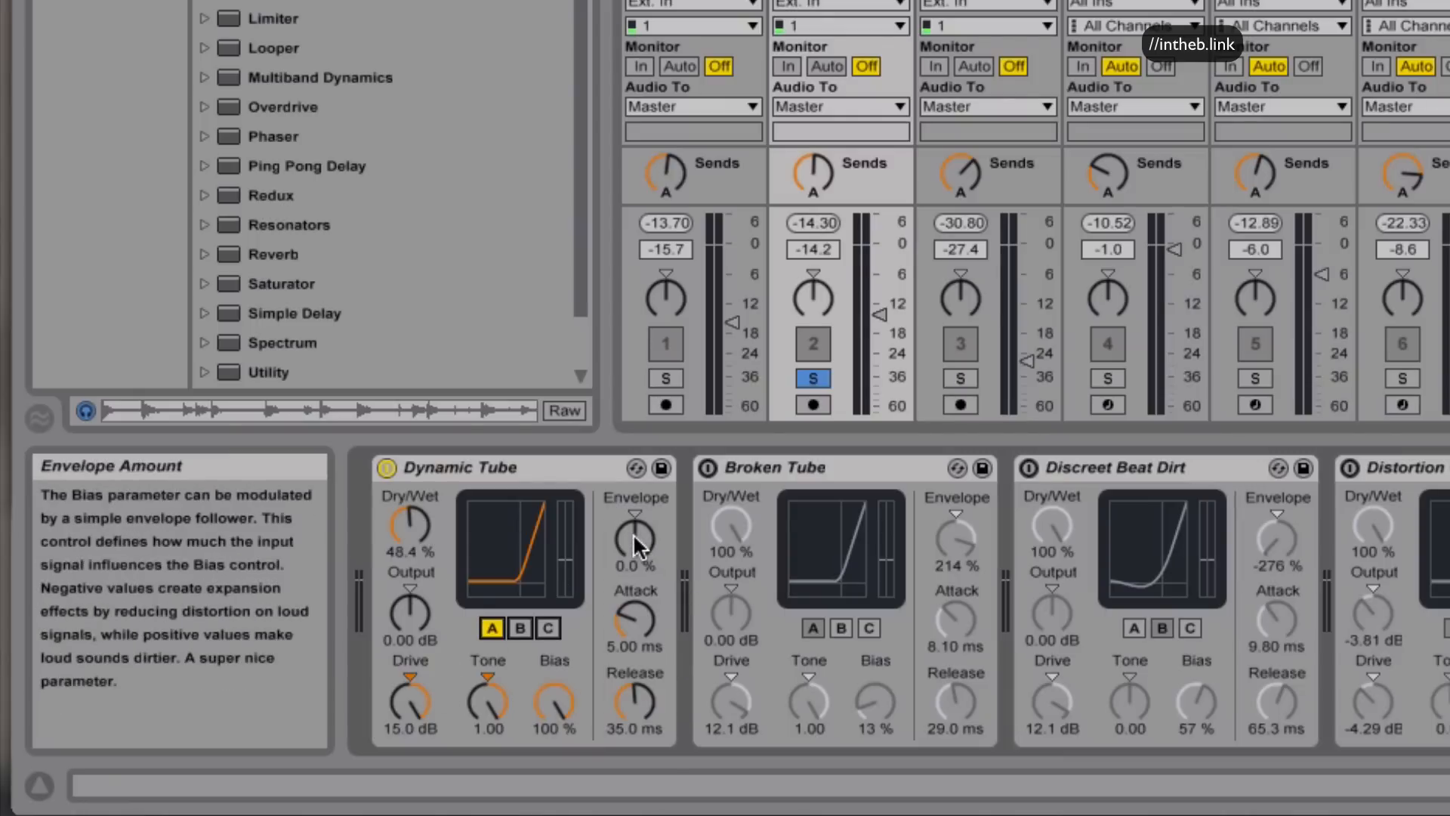
pyautogui.moveTo(633, 533); pyautogui.dragTo(633, 465)
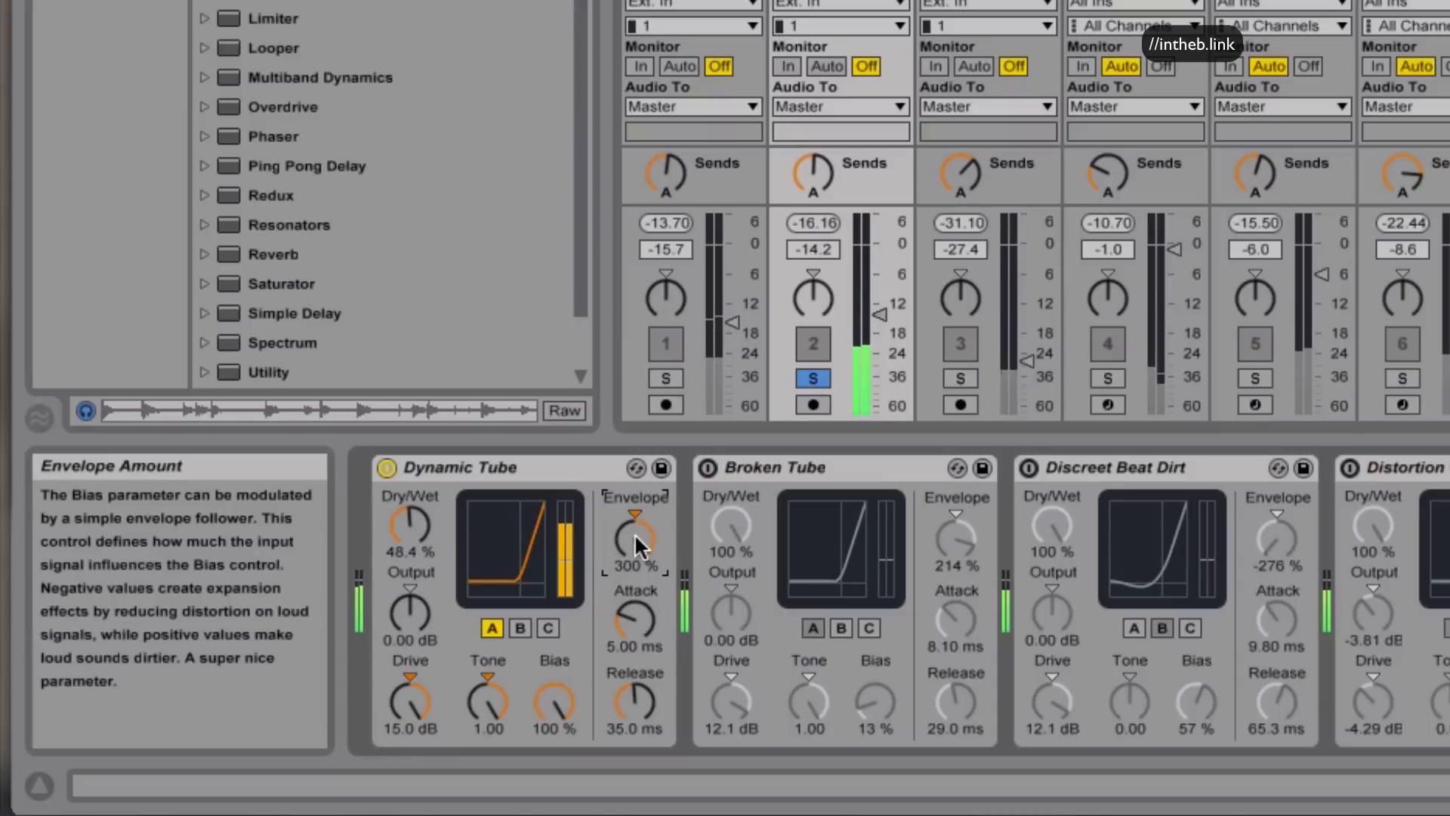
pyautogui.moveTo(406, 492); pyautogui.dragTo(407, 454)
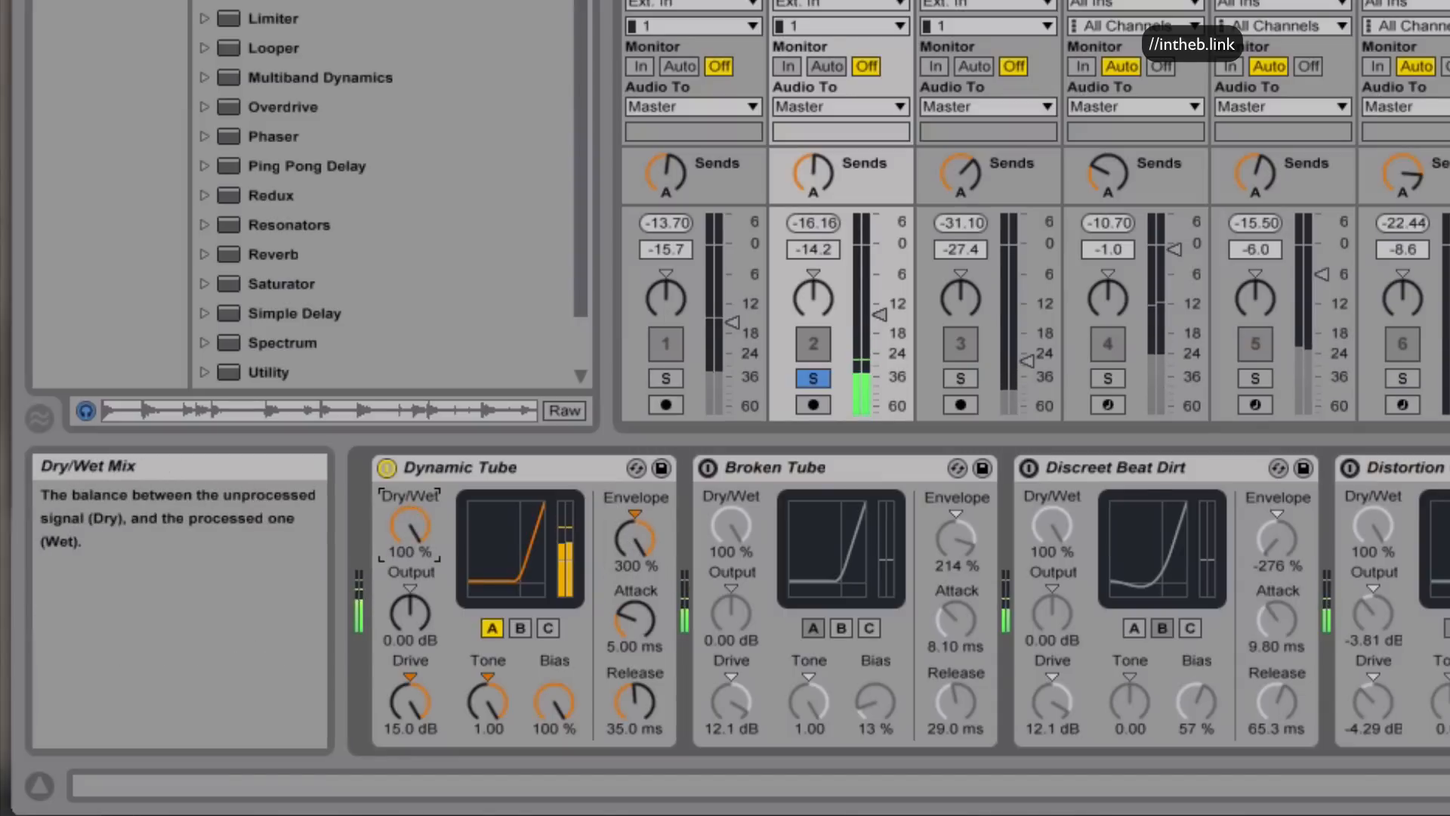
# - Sweep Dynamic Tube's Envelope down to -300%, up to 300% and back to -300%
pyautogui.moveTo(646, 558); pyautogui.dragTo(647, 679)
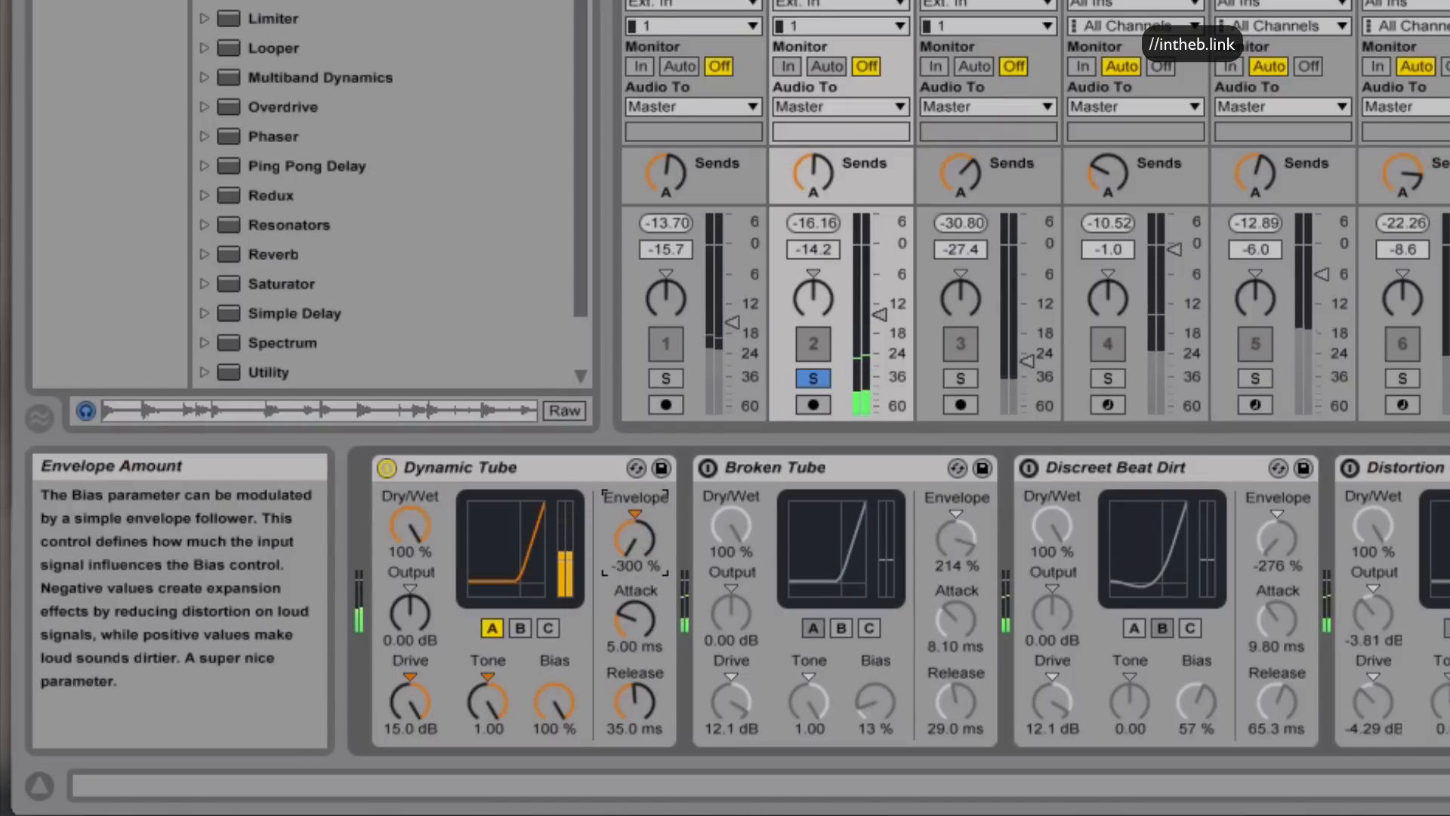
pyautogui.moveTo(636, 539); pyautogui.dragTo(636, 425)
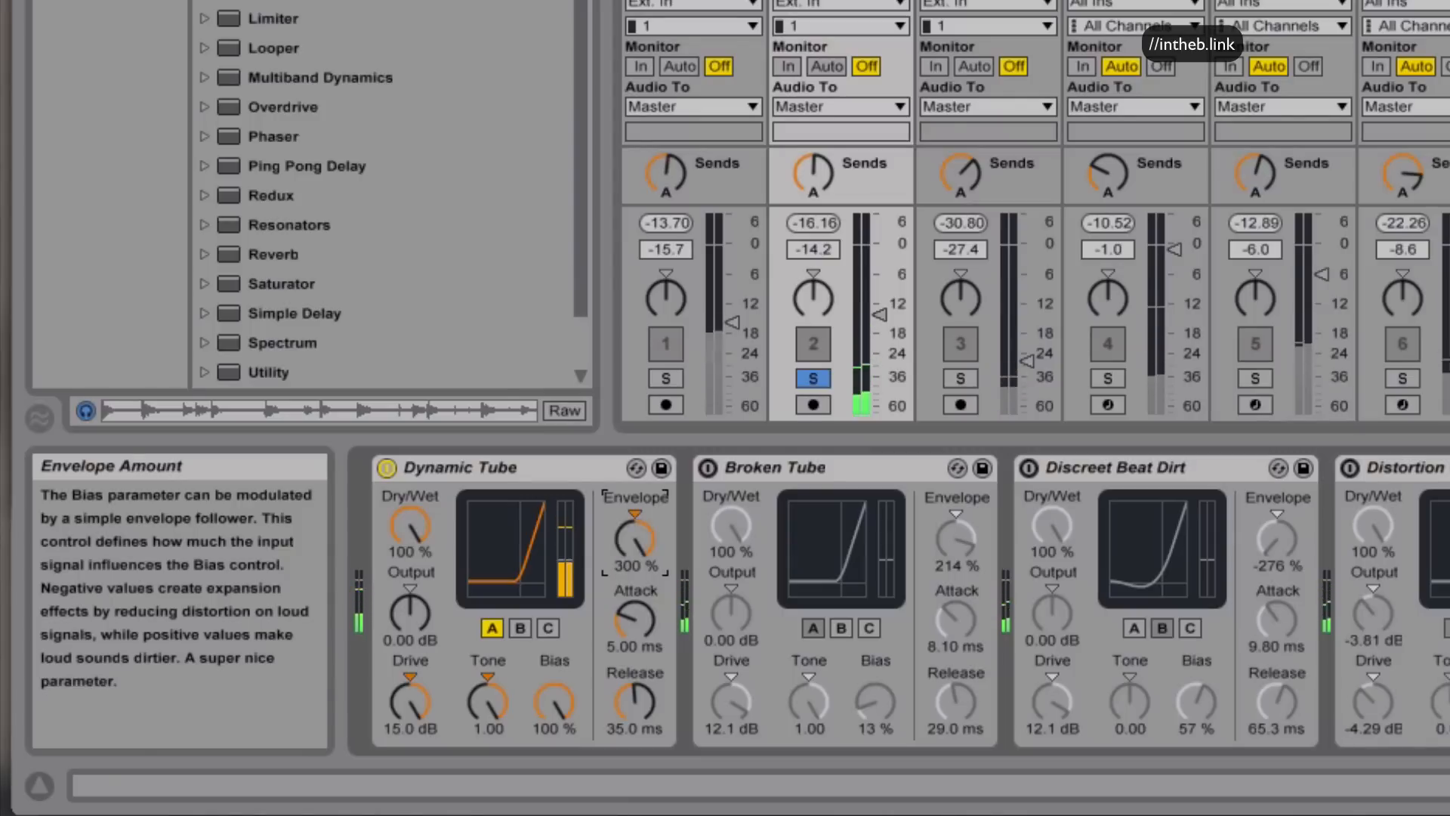
pyautogui.moveTo(635, 539); pyautogui.dragTo(635, 652)
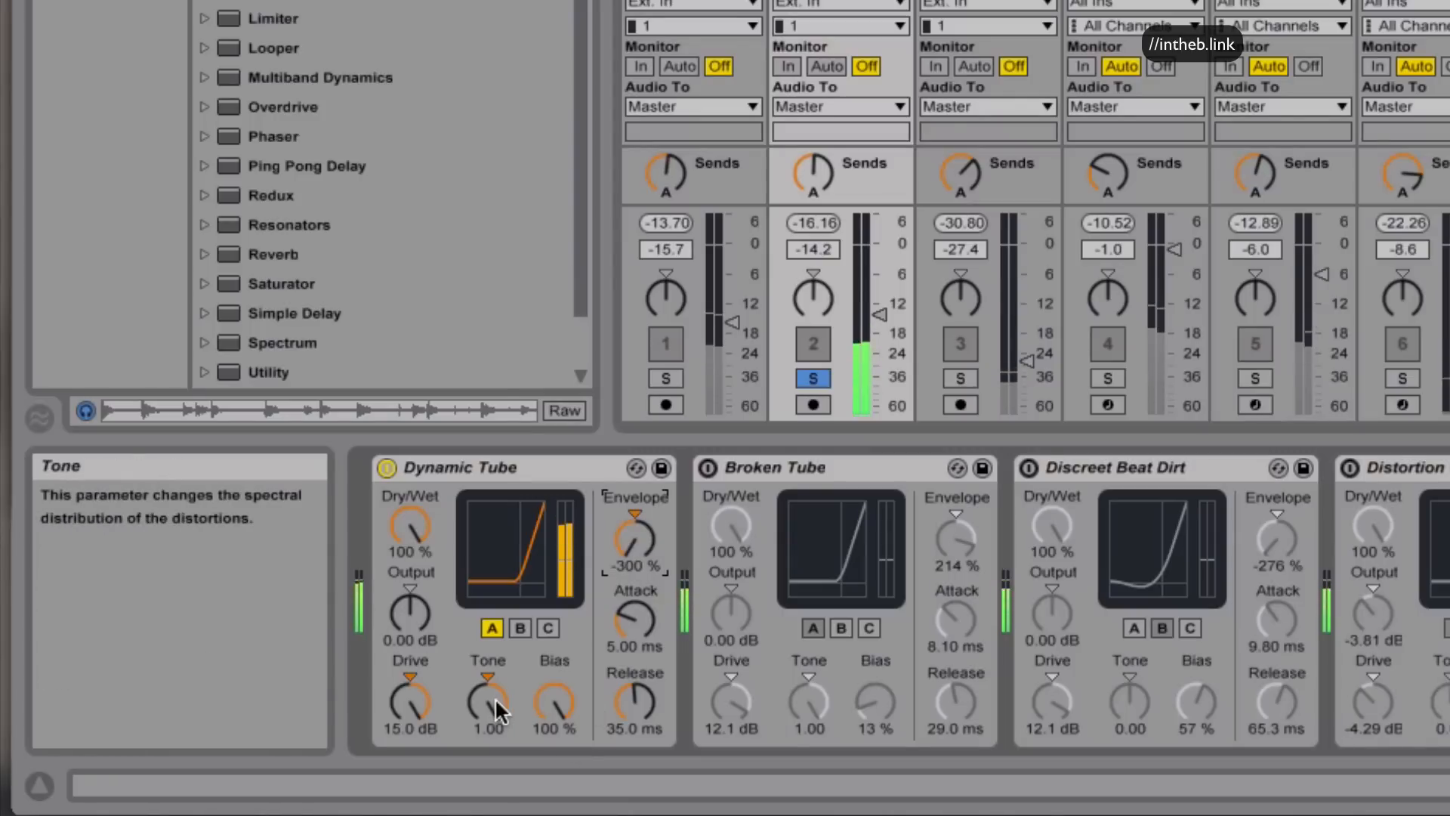
# - Compare Envelope at 300% and -300% in tube mode C, and switch to mode B with Envelope at 300%
pyautogui.click(548, 628)
pyautogui.moveTo(633, 539); pyautogui.dragTo(633, 426)
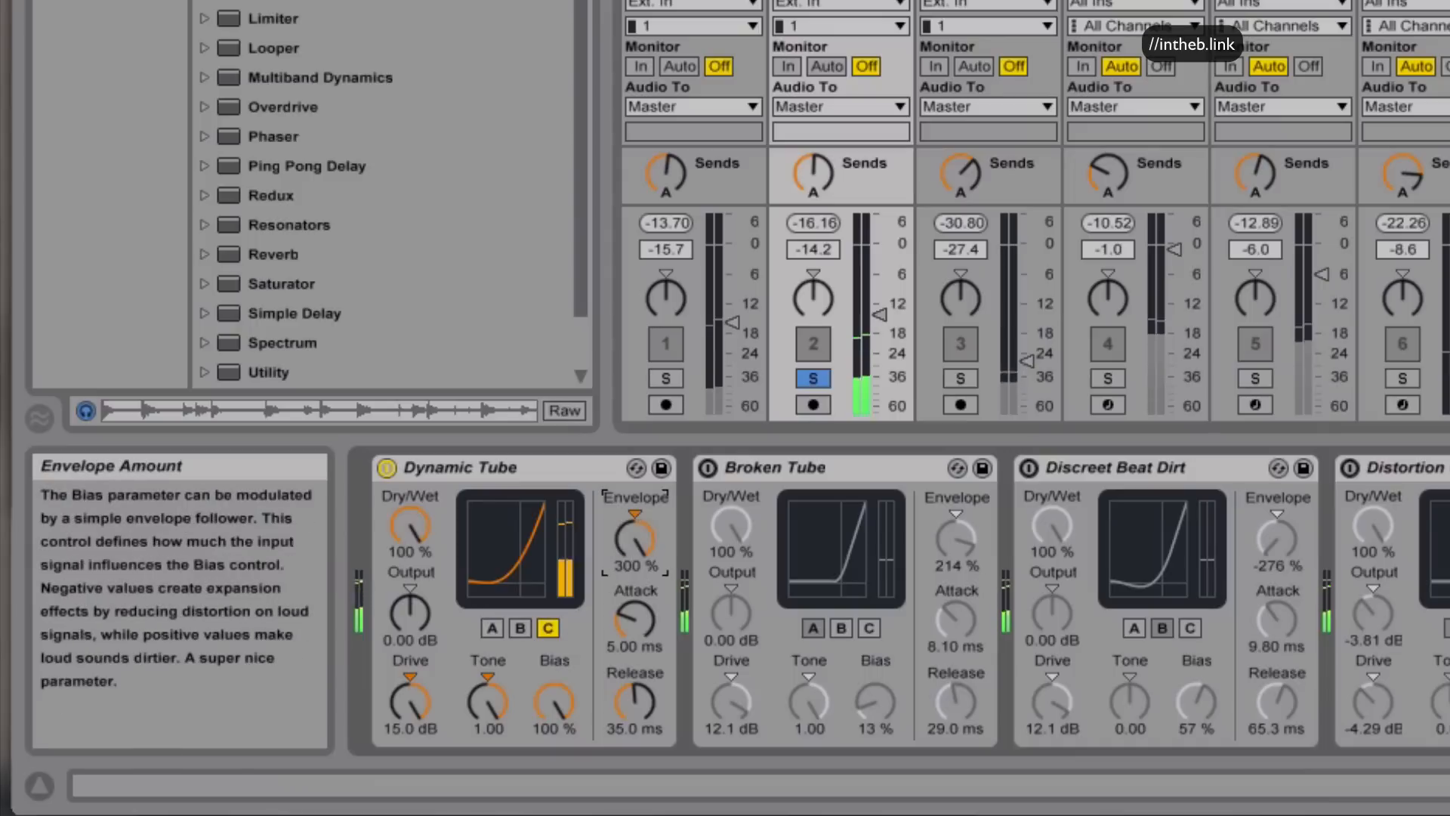
pyautogui.moveTo(635, 541); pyautogui.dragTo(635, 655)
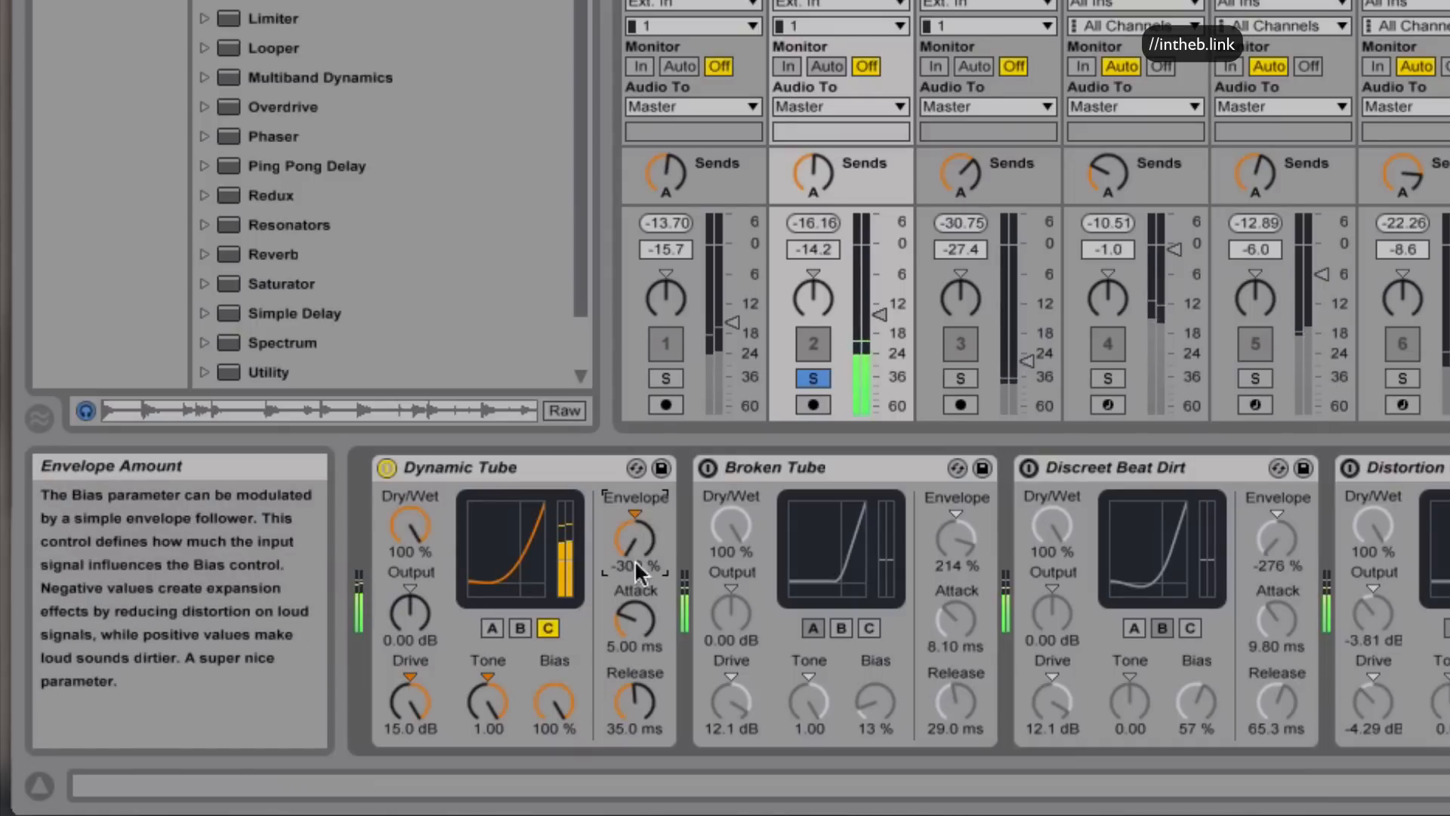
pyautogui.click(520, 627)
pyautogui.moveTo(632, 542); pyautogui.dragTo(631, 448)
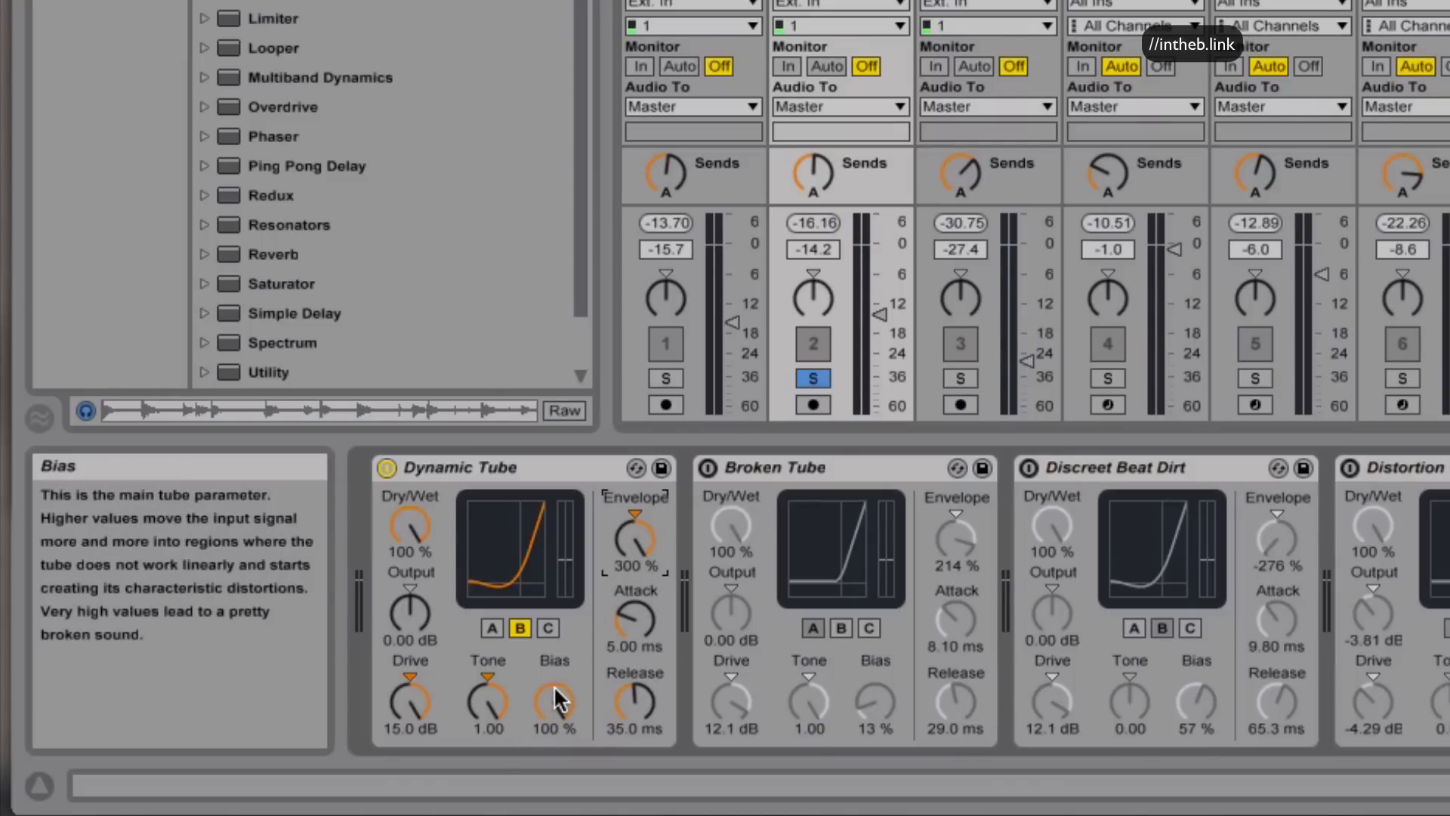
# - Try Envelope at -300% and 300% with Bias around 32% and 72%, and settle Bias at 43%
pyautogui.moveTo(557, 699); pyautogui.dragTo(557, 778)
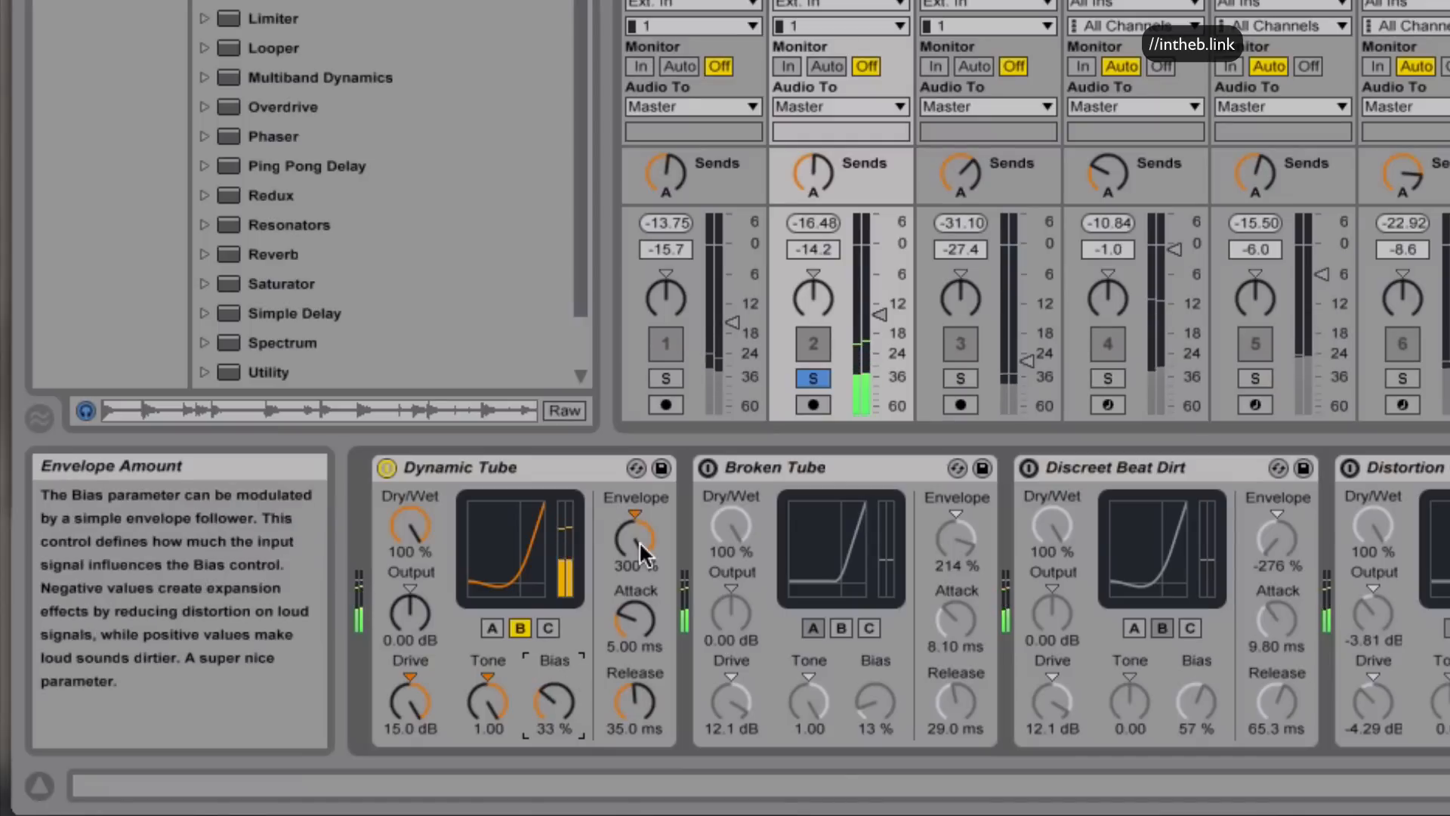
pyautogui.moveTo(637, 532); pyautogui.dragTo(638, 680)
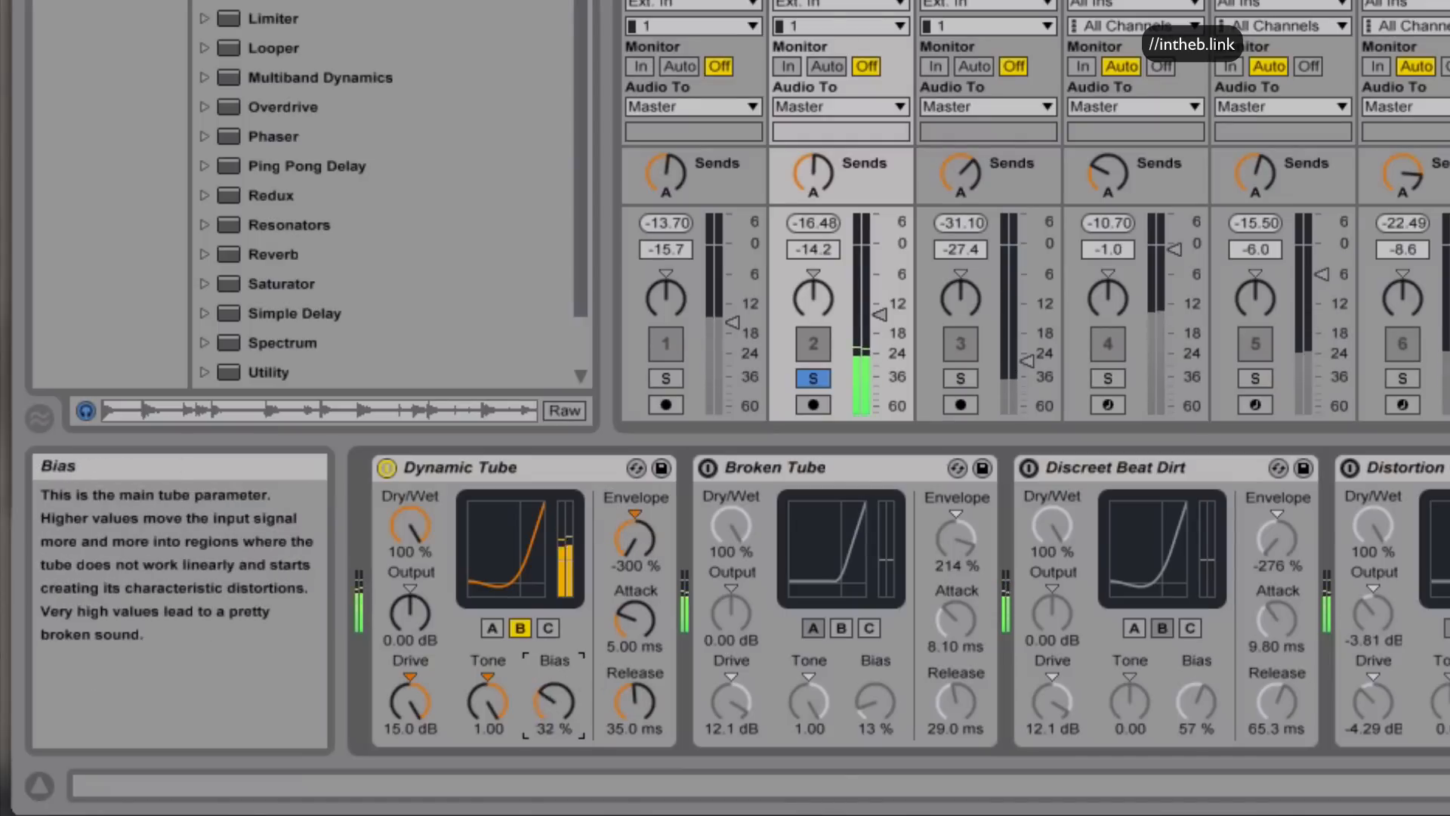
pyautogui.moveTo(554, 703); pyautogui.dragTo(554, 657)
pyautogui.moveTo(626, 534); pyautogui.dragTo(626, 386)
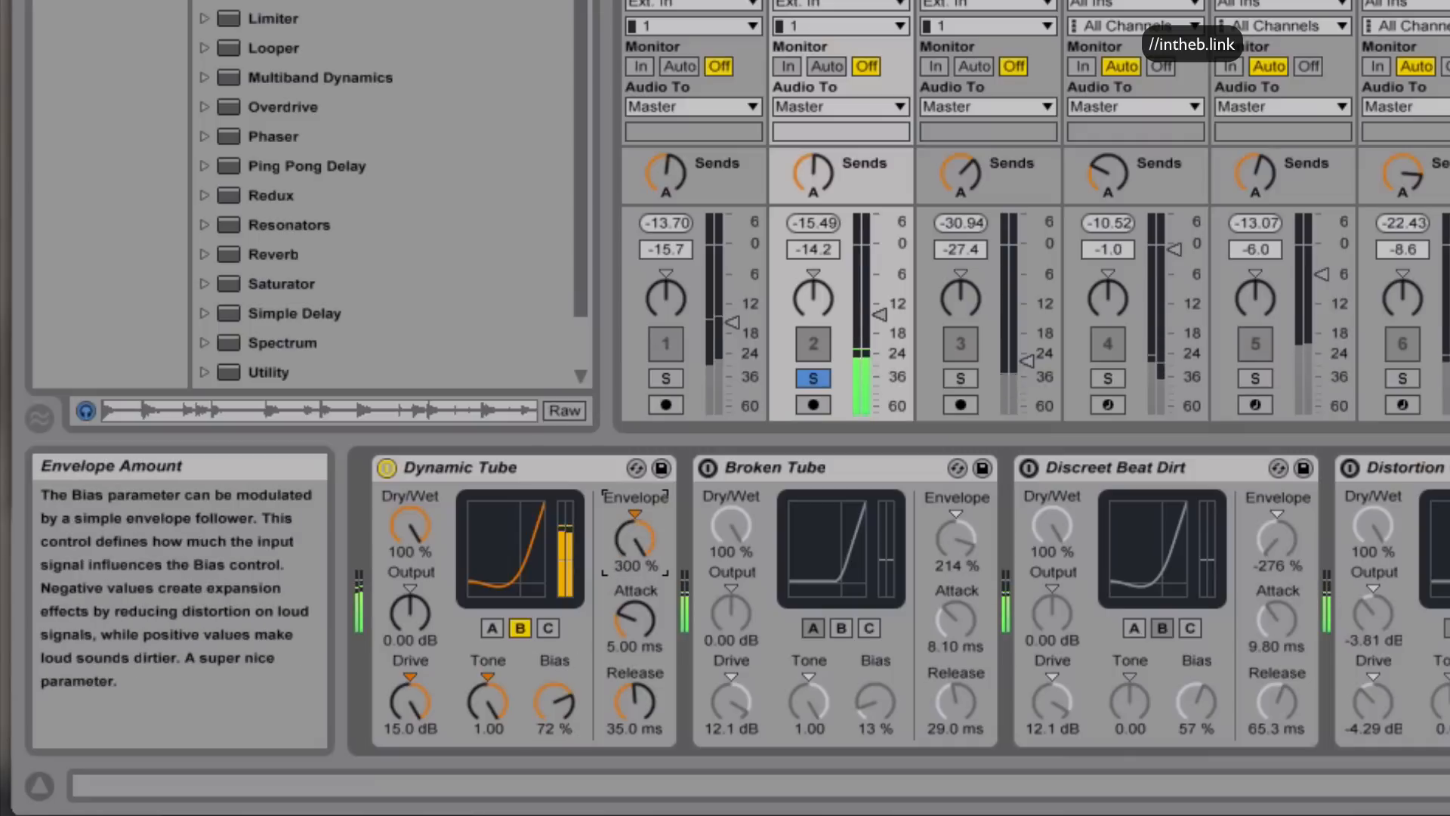
pyautogui.moveTo(551, 708); pyautogui.dragTo(550, 740)
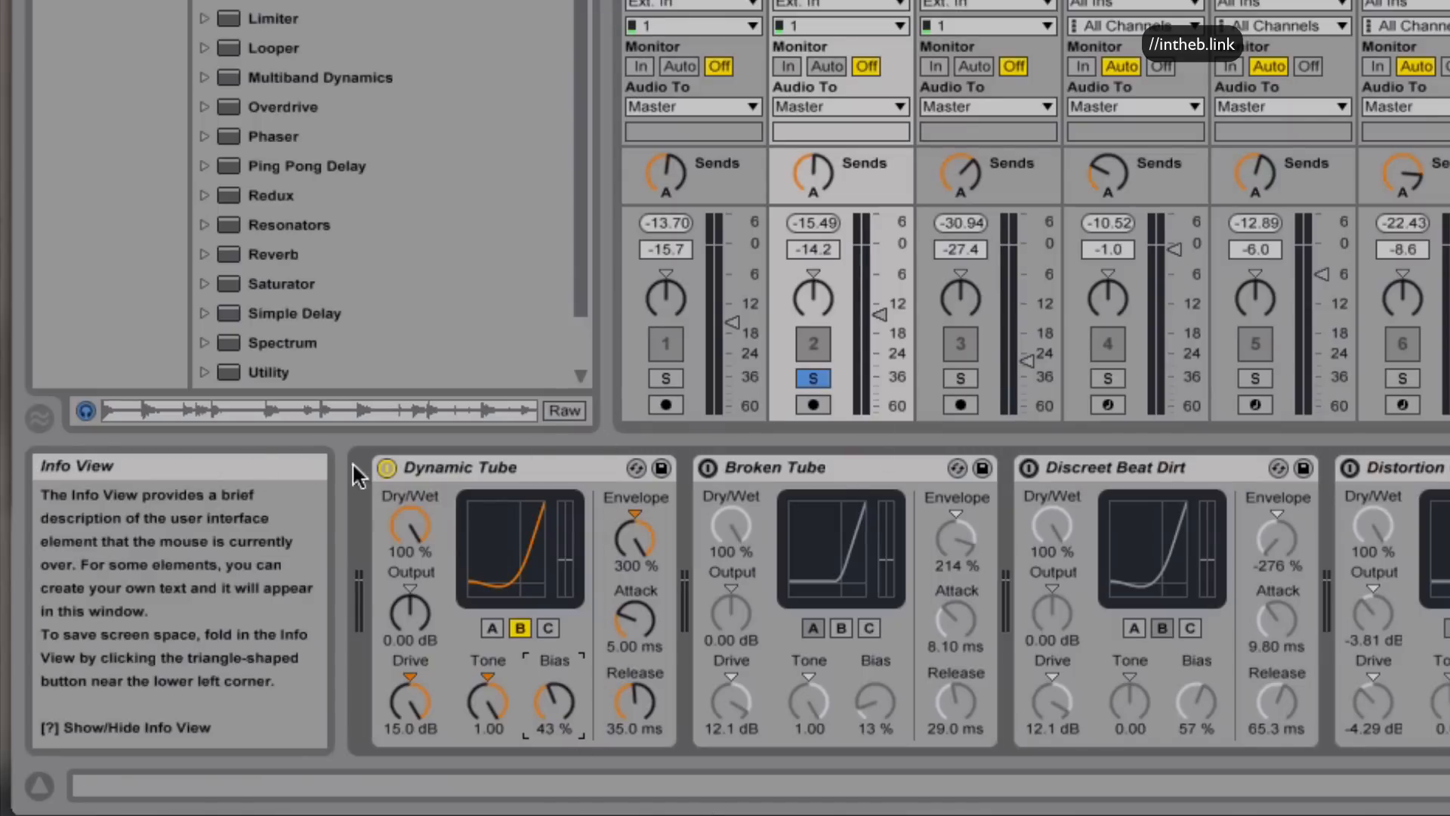
# - Deactivate Dynamic Tube, and audition the Broken Tube and Discreet Beat Dirt presets one at a time
pyautogui.click(386, 468)
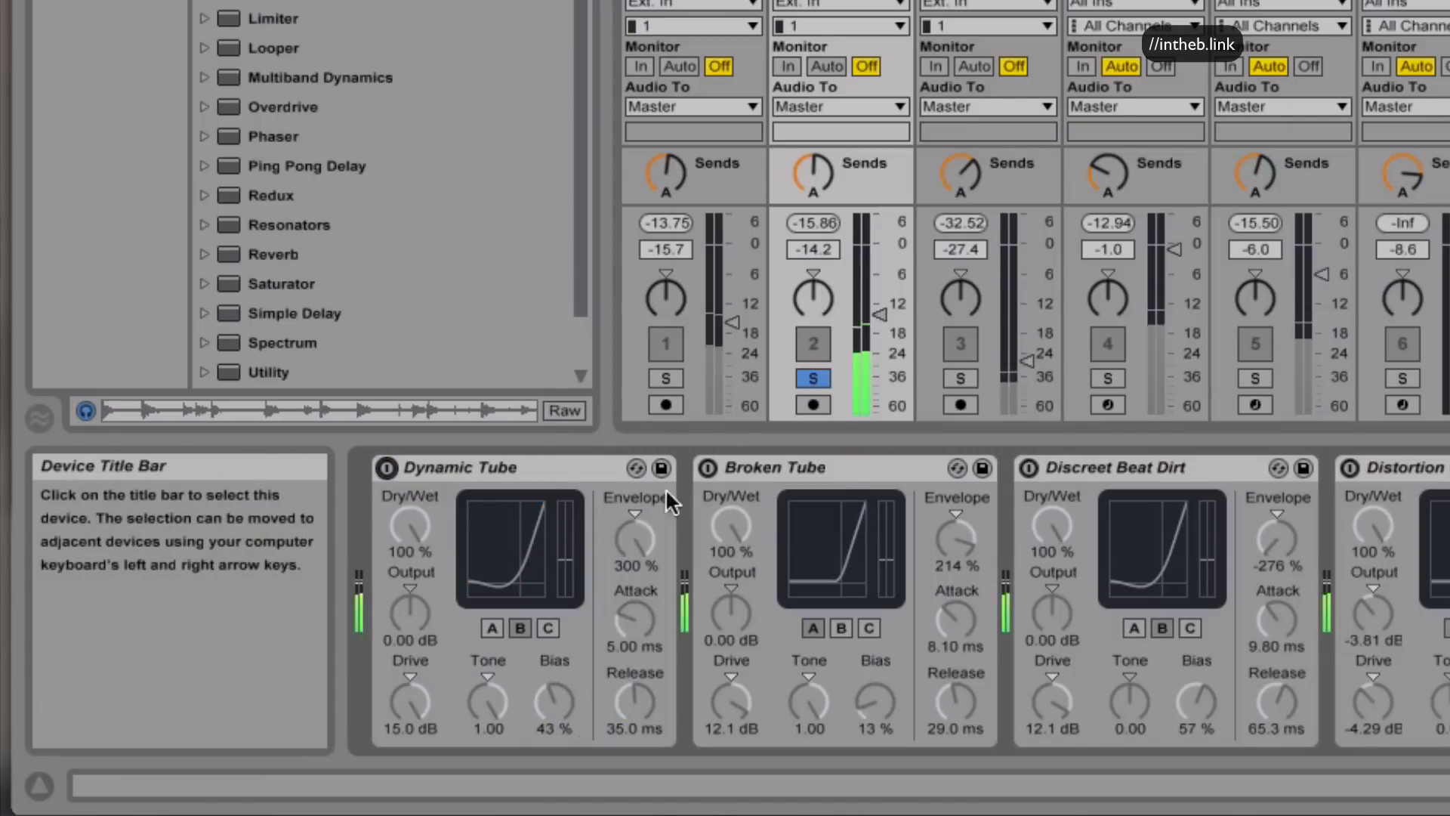
pyautogui.click(707, 467)
pyautogui.click(705, 466)
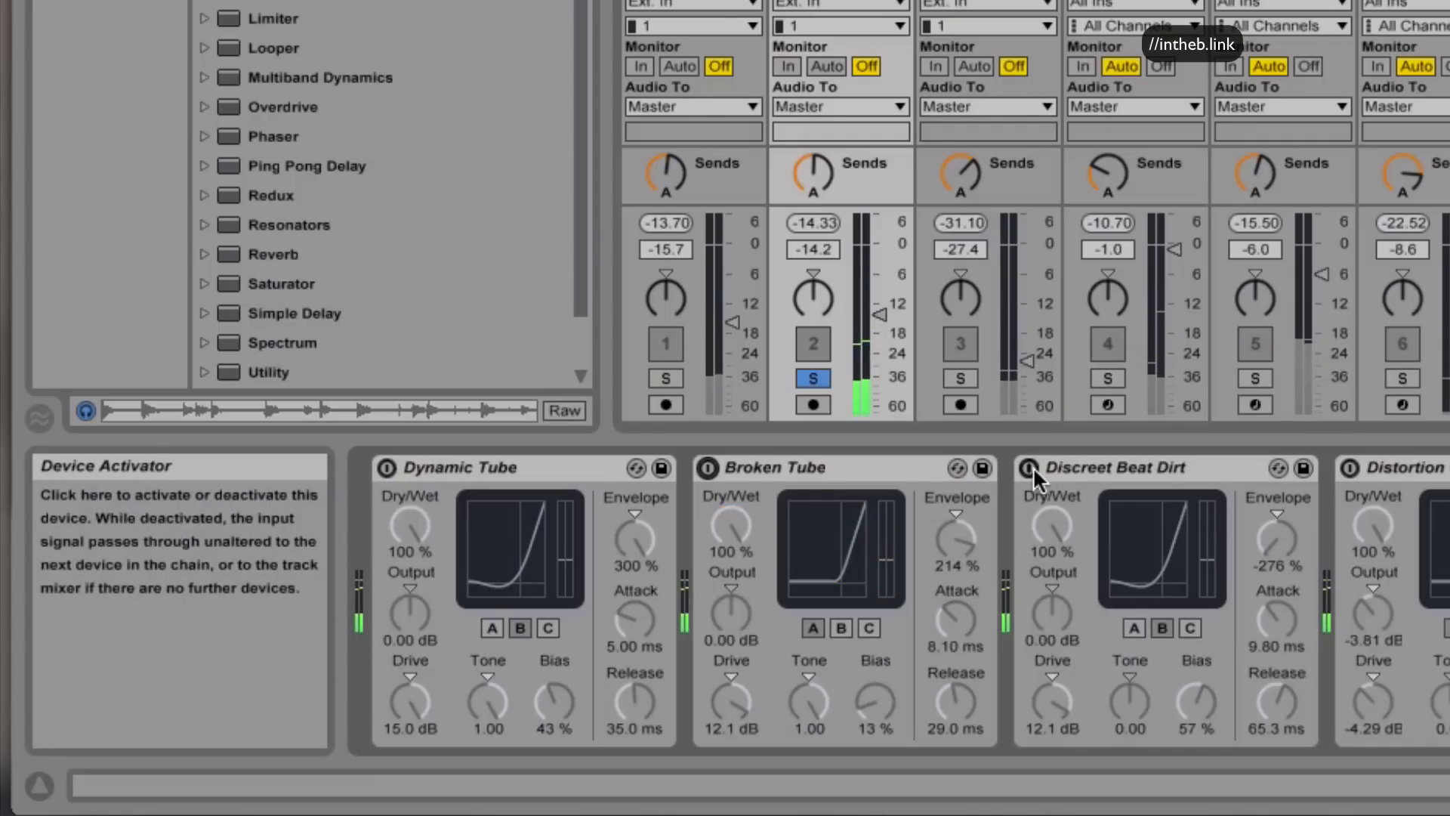
pyautogui.click(1029, 467)
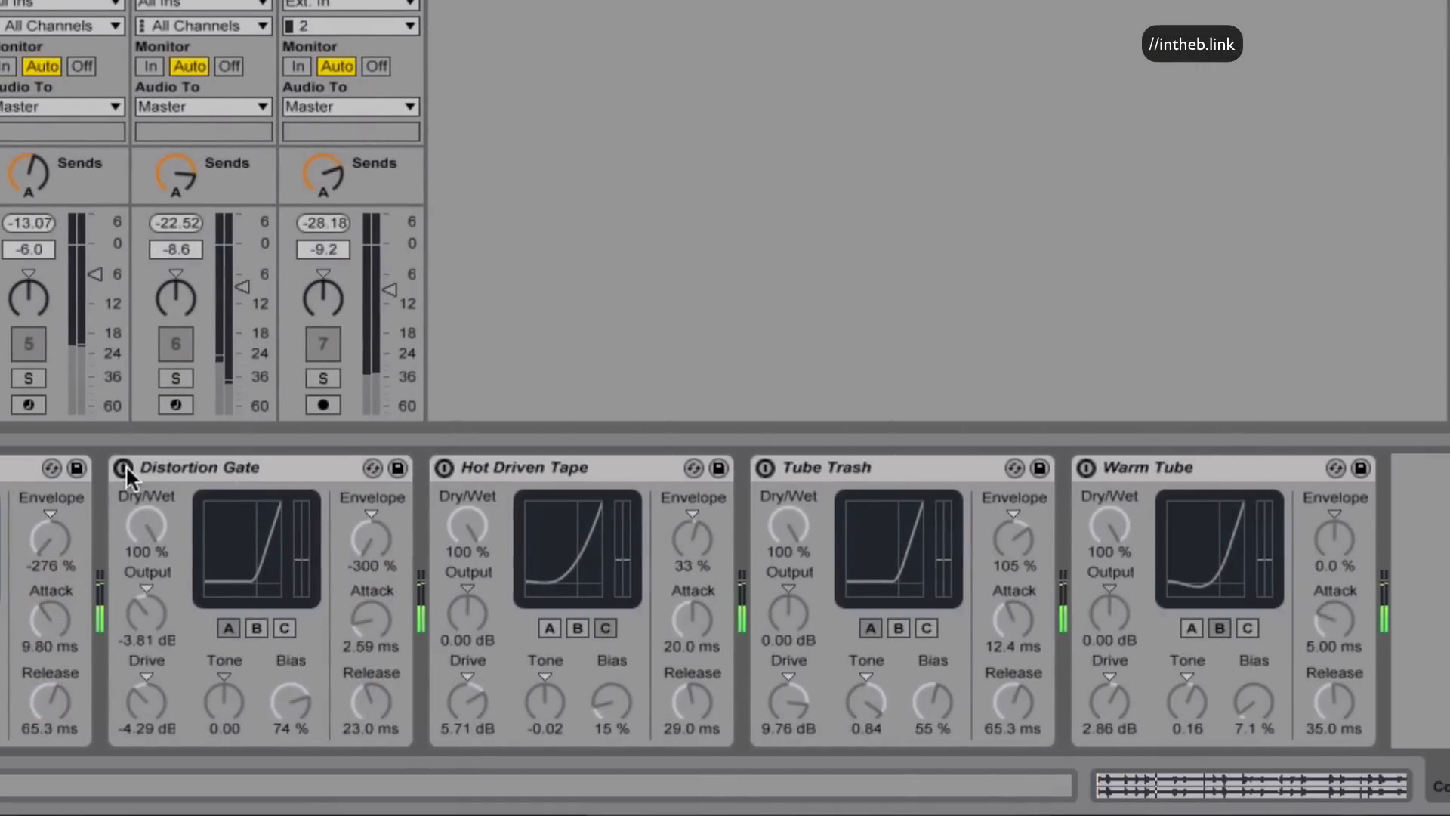
# - Audition Distortion Gate, Hot Driven Tape and Tube Trash one at a time, and leave Warm Tube activated
pyautogui.click(125, 467)
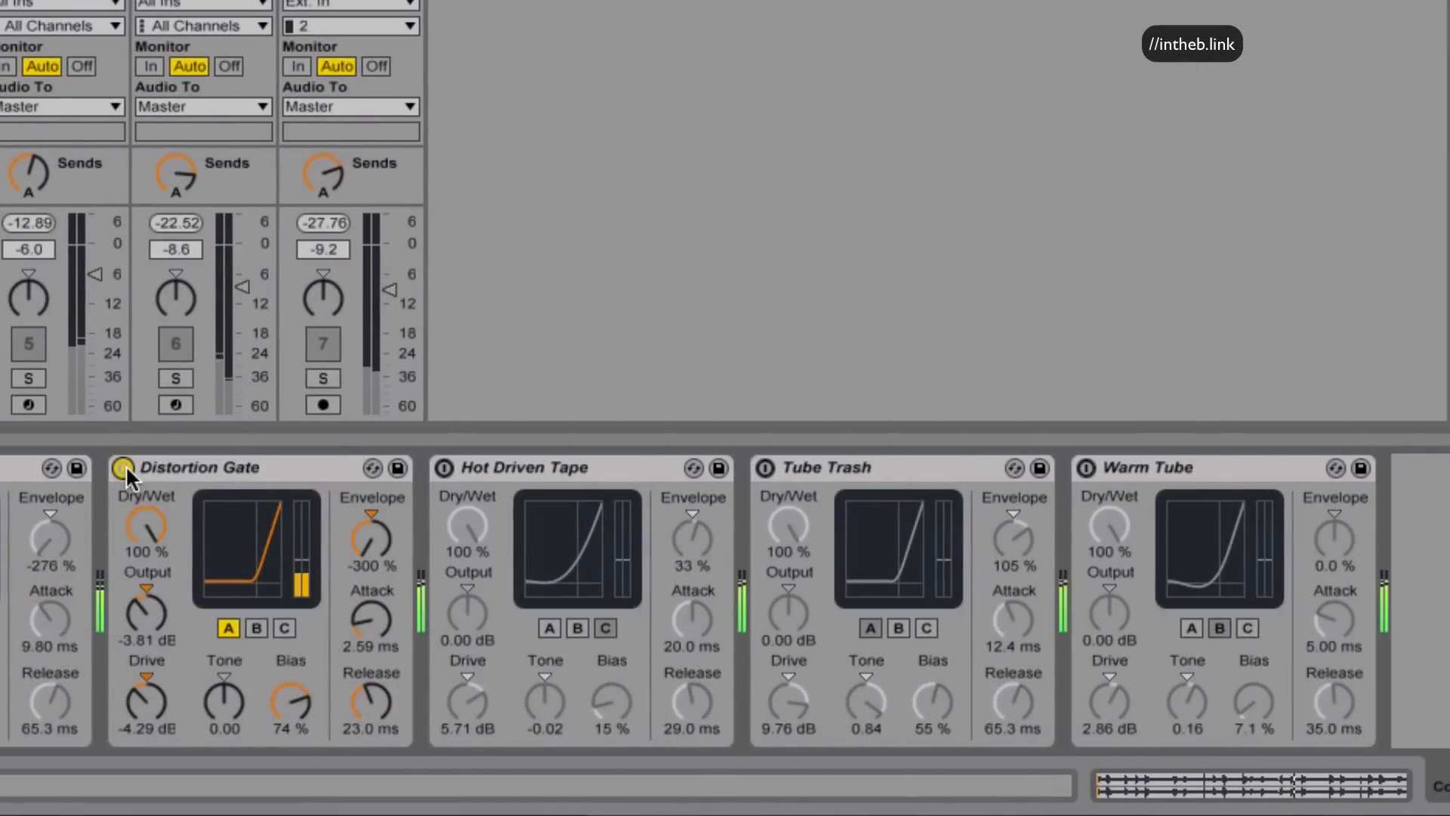
pyautogui.click(124, 467)
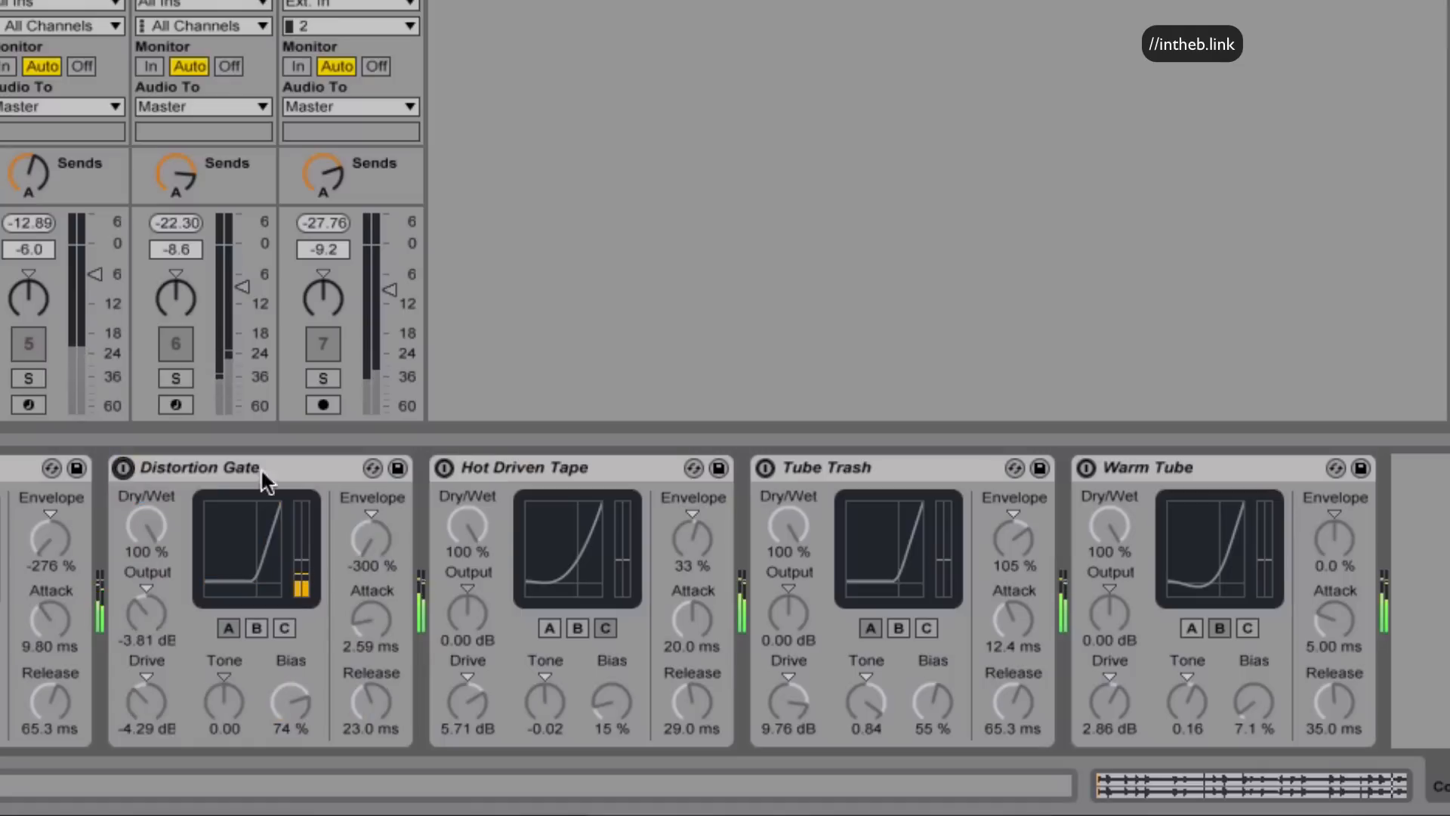
pyautogui.click(444, 468)
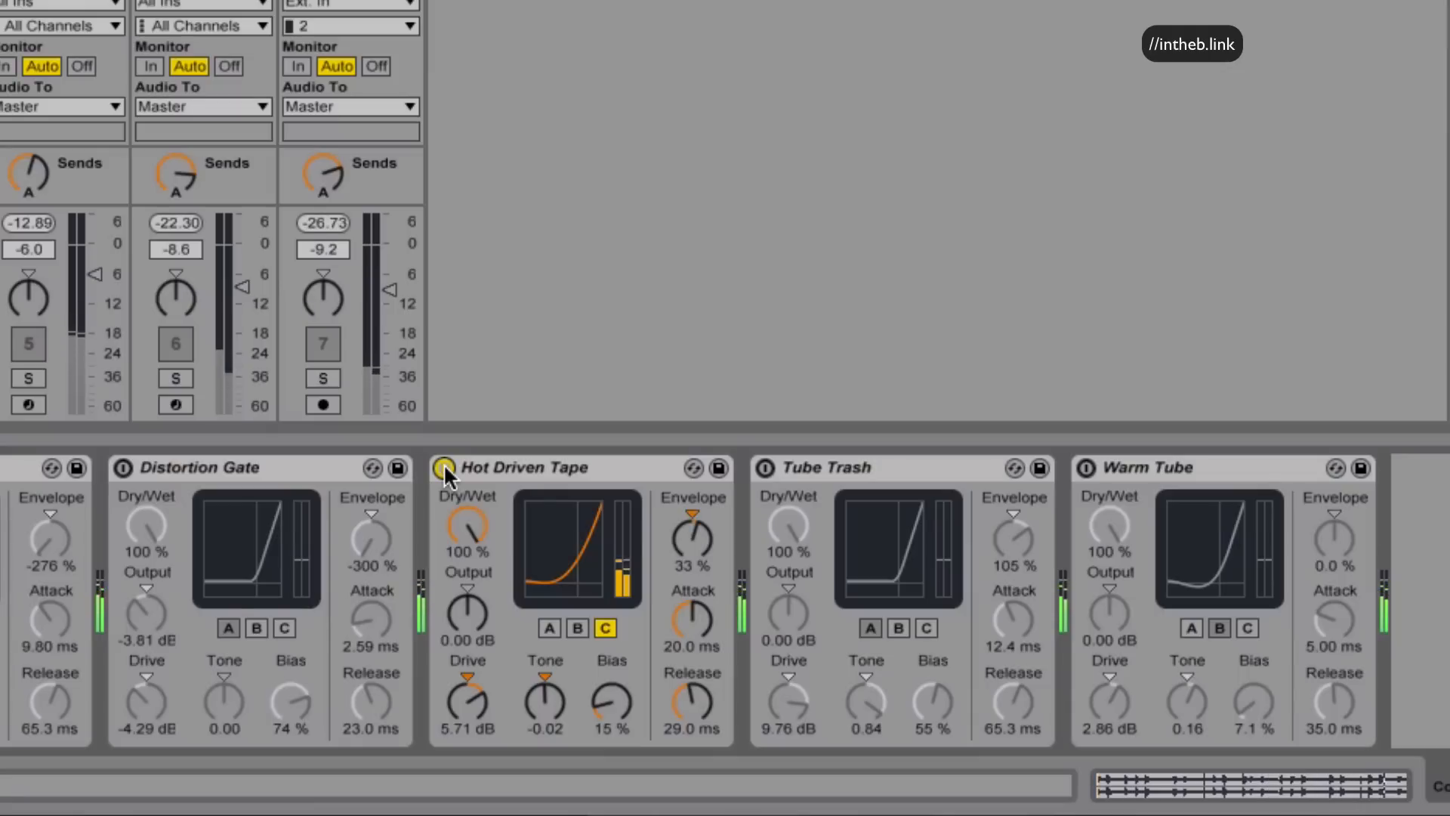
pyautogui.click(444, 468)
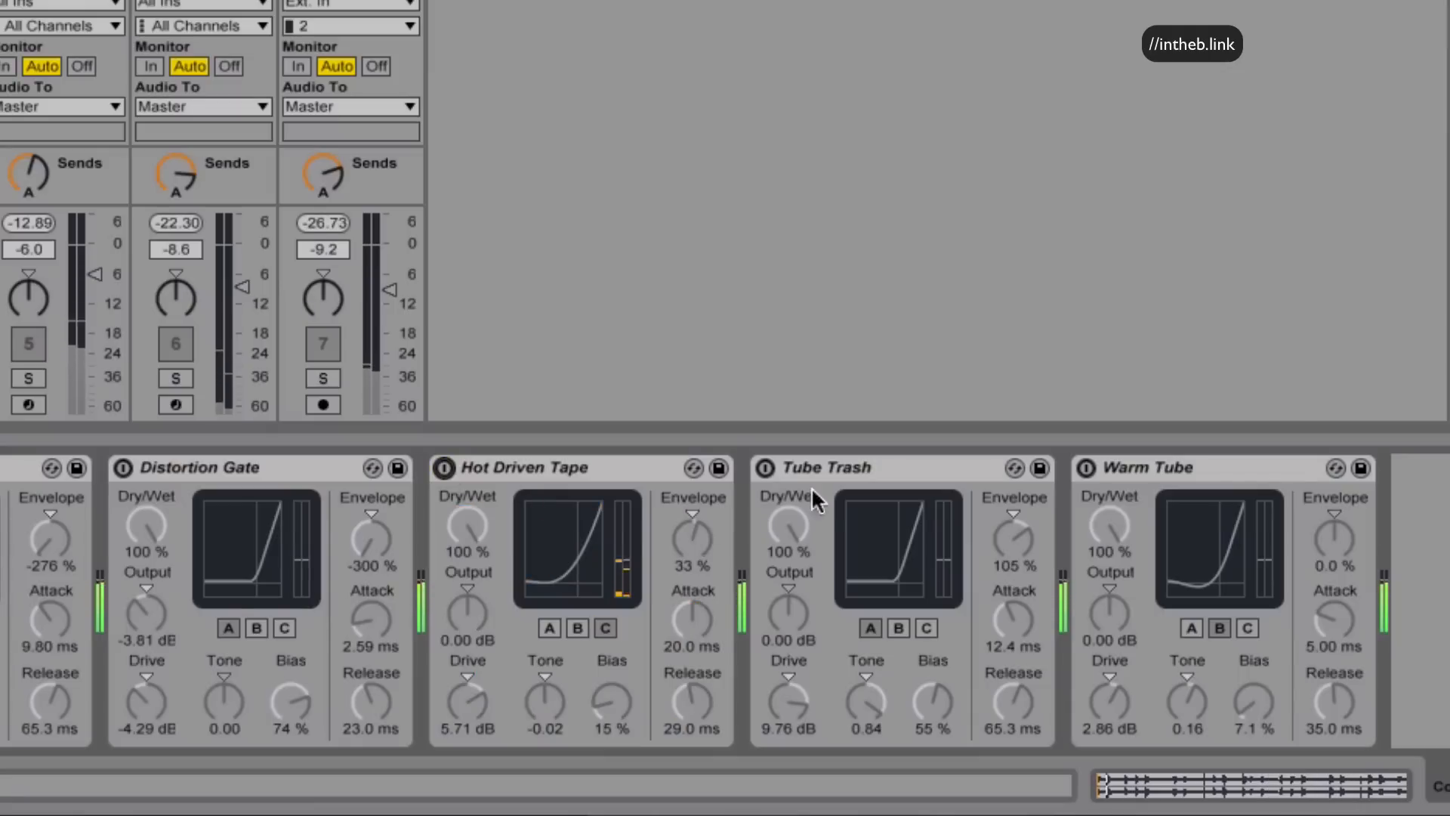
pyautogui.click(768, 466)
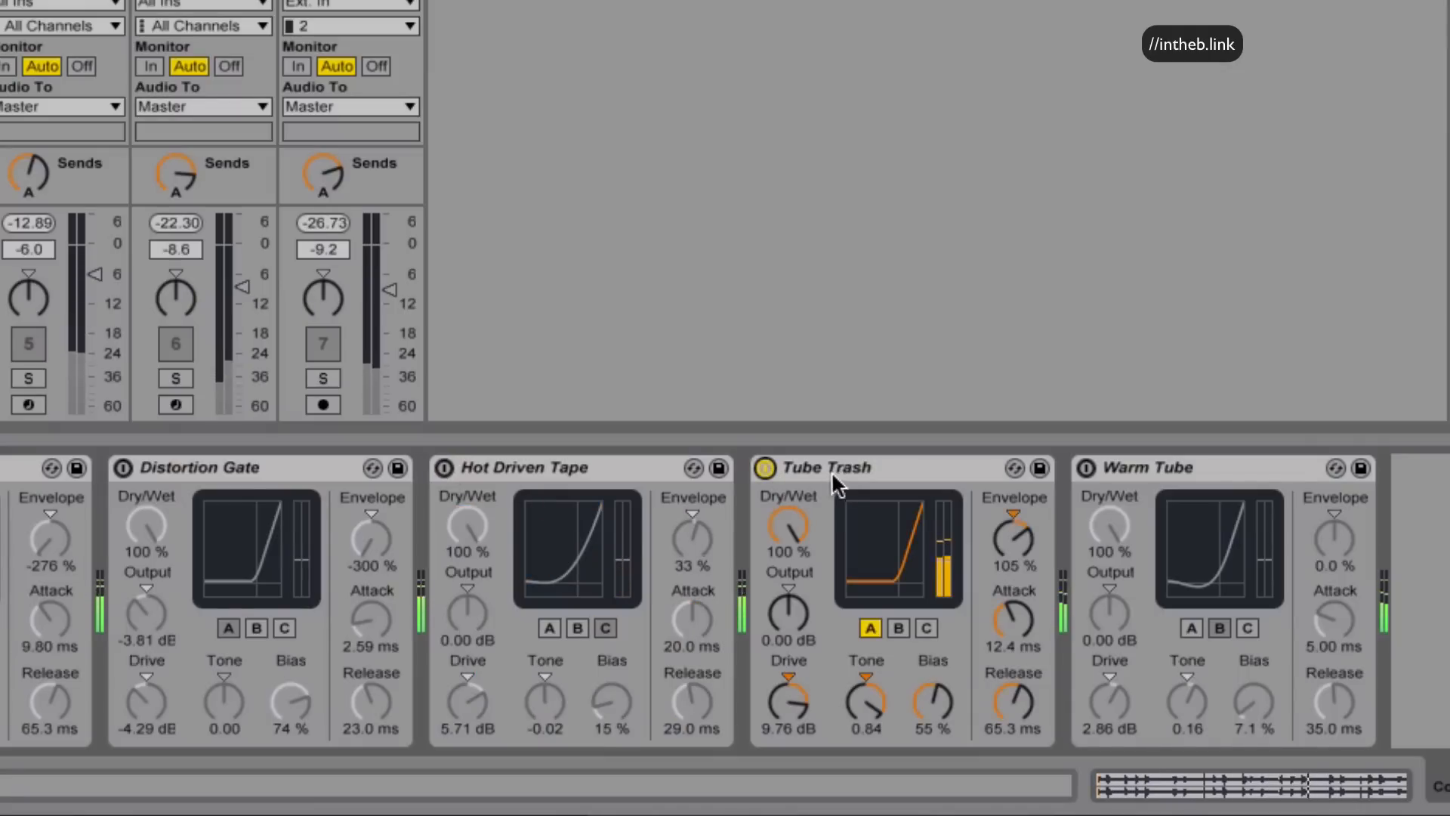
pyautogui.click(767, 466)
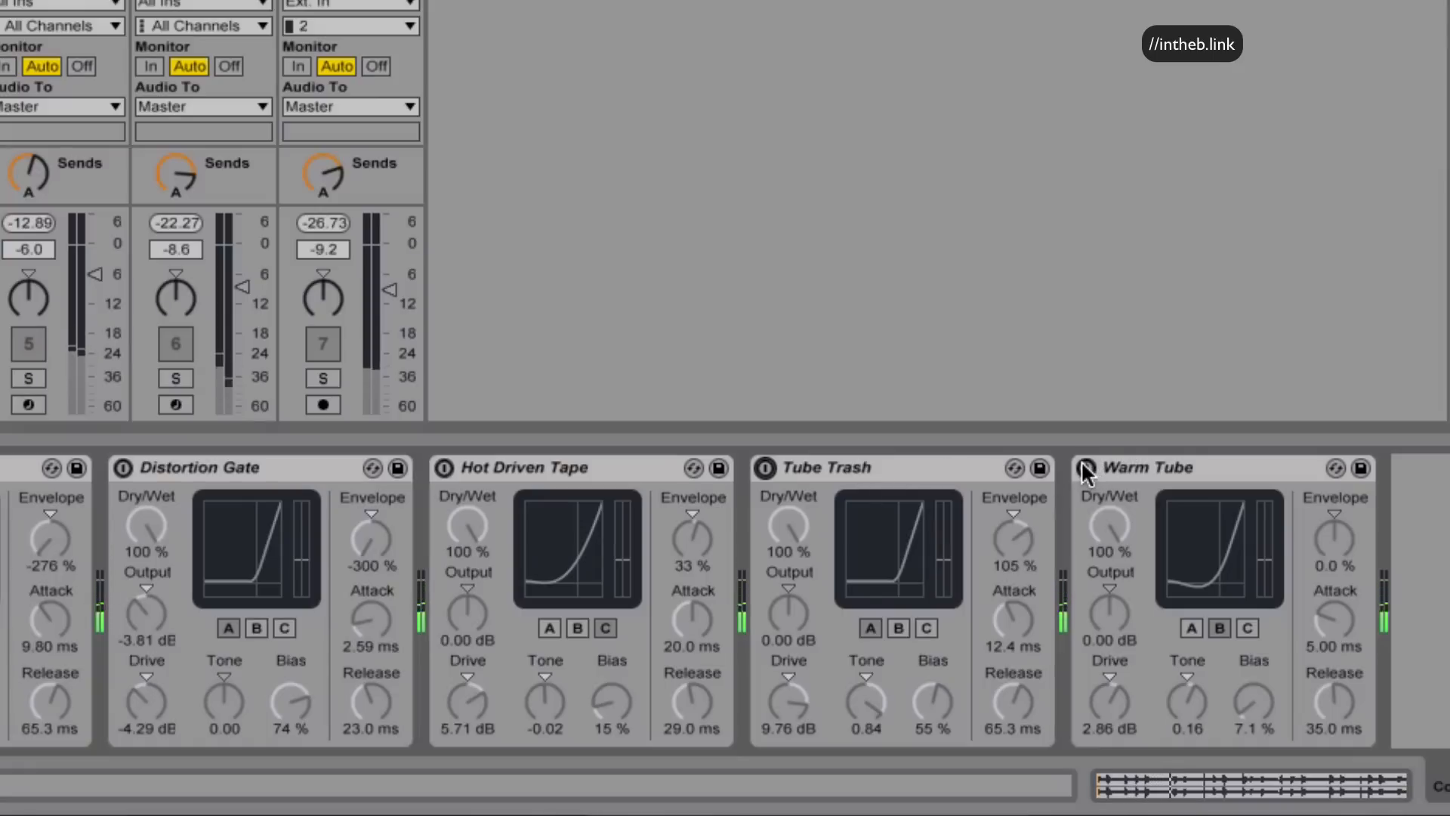
pyautogui.click(1085, 468)
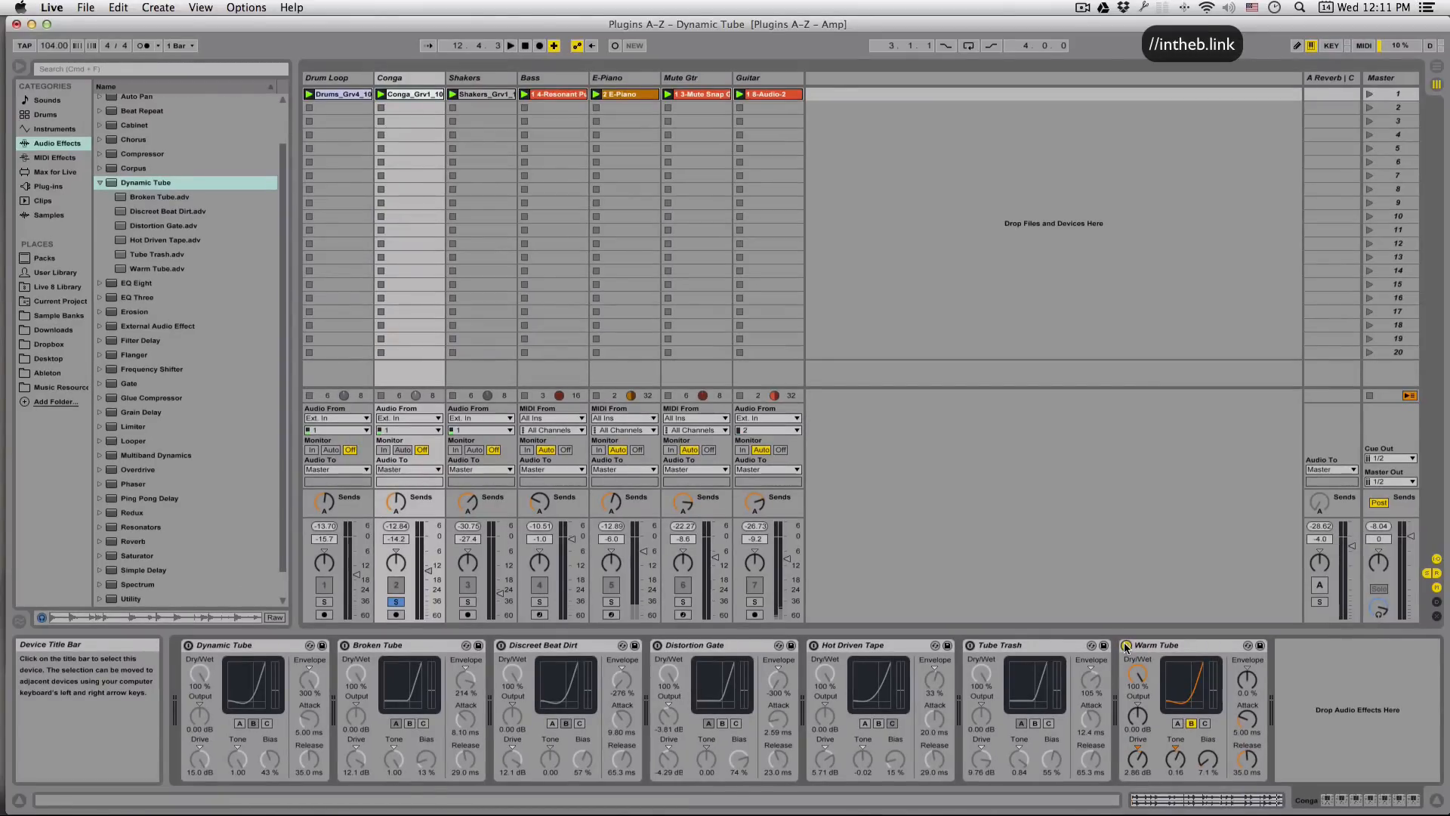
# - Activate the Reverb return track, unsolo the Conga track and play the full mix
pyautogui.click(1319, 586)
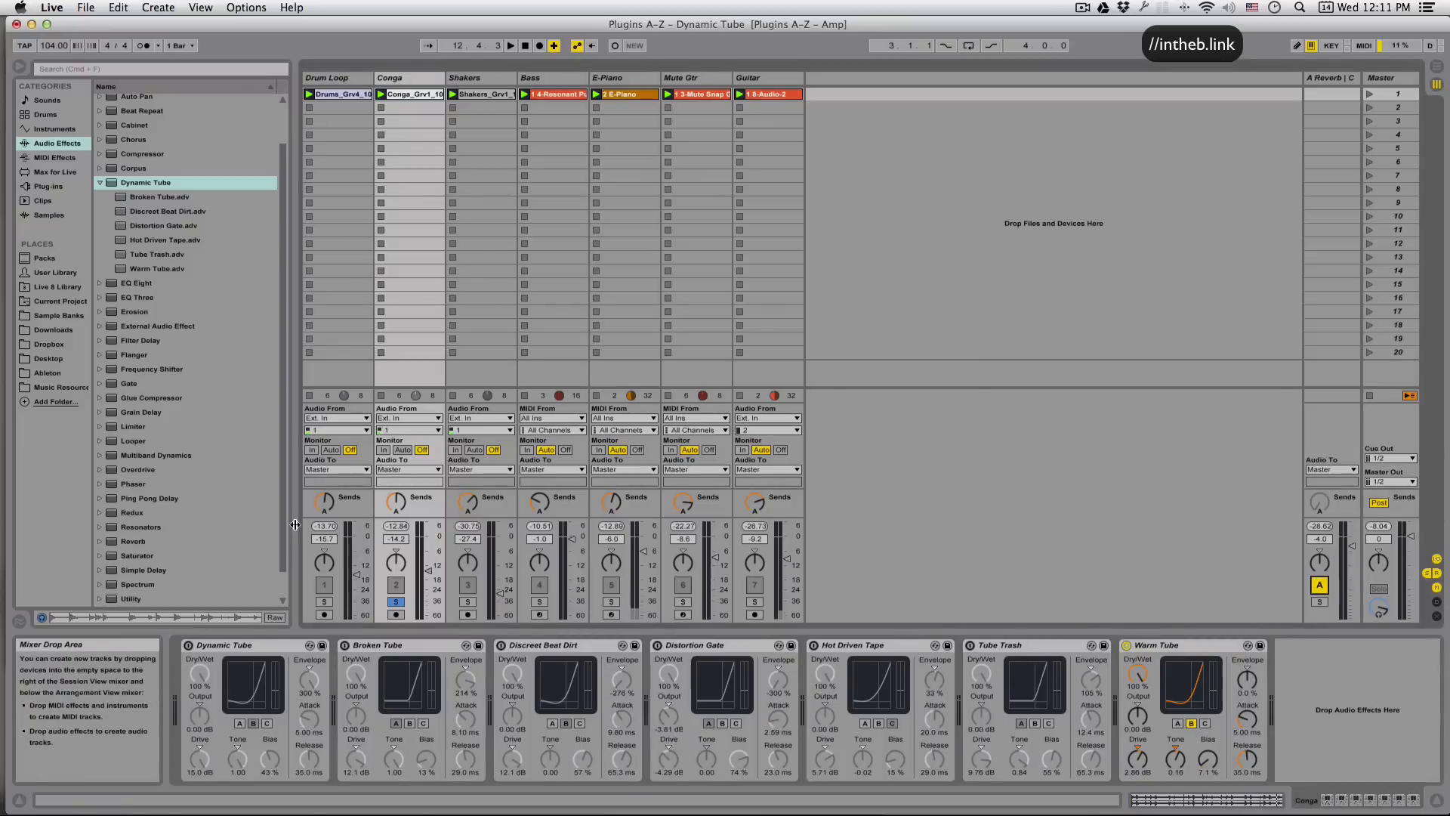
pyautogui.click(396, 601)
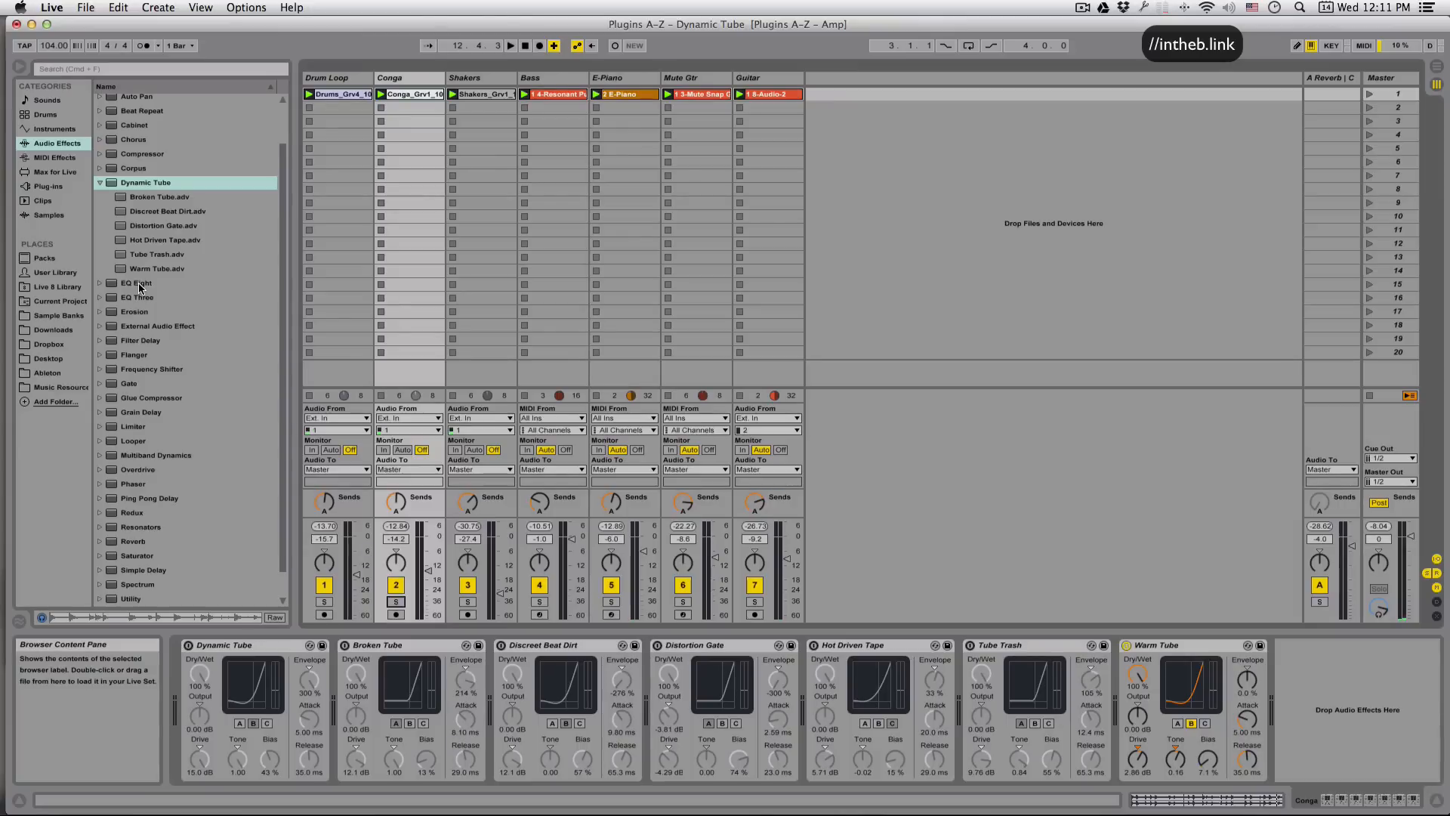
pyautogui.press('space')
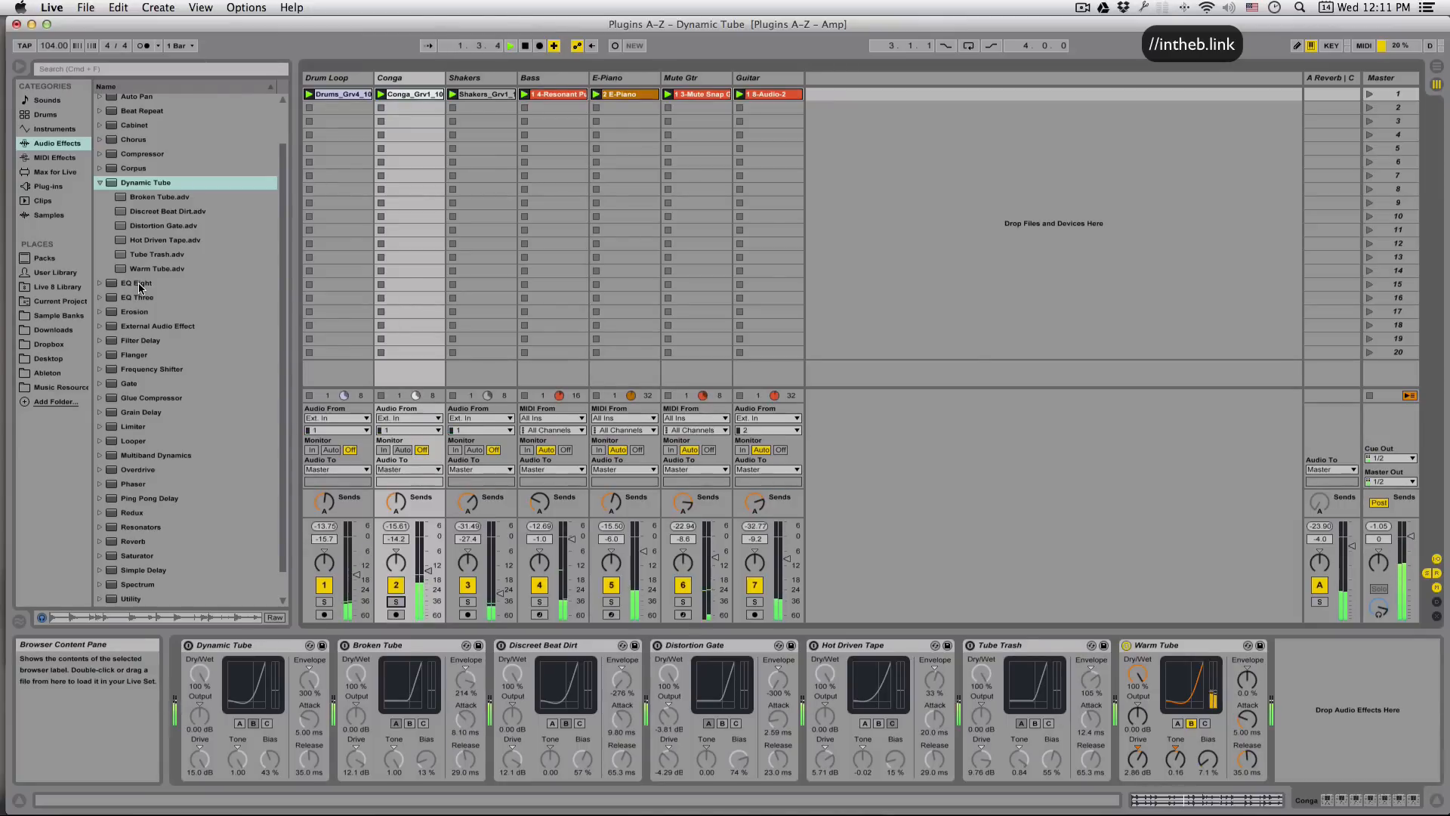